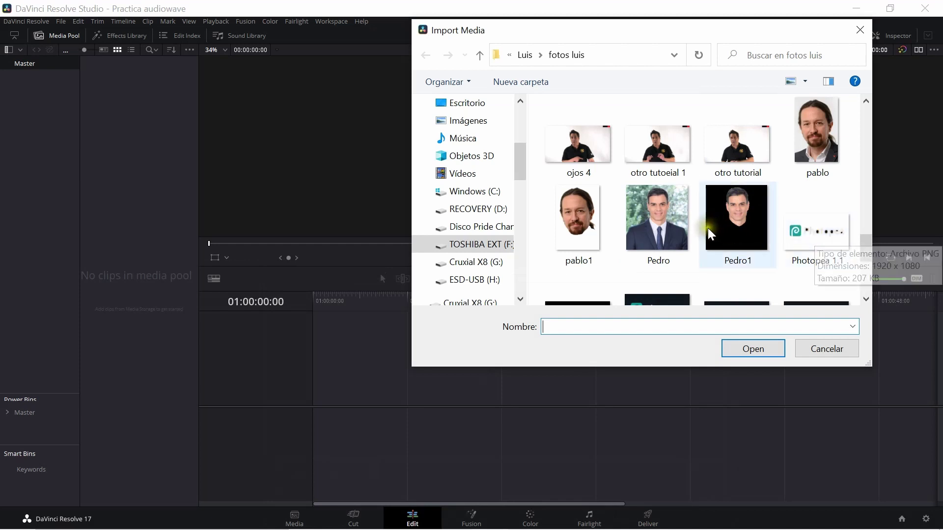
Step: Import Pedro1.png from fotos luis and pinocho1.wav from EXPORTACIONES > Audio Parodia
click(726, 213)
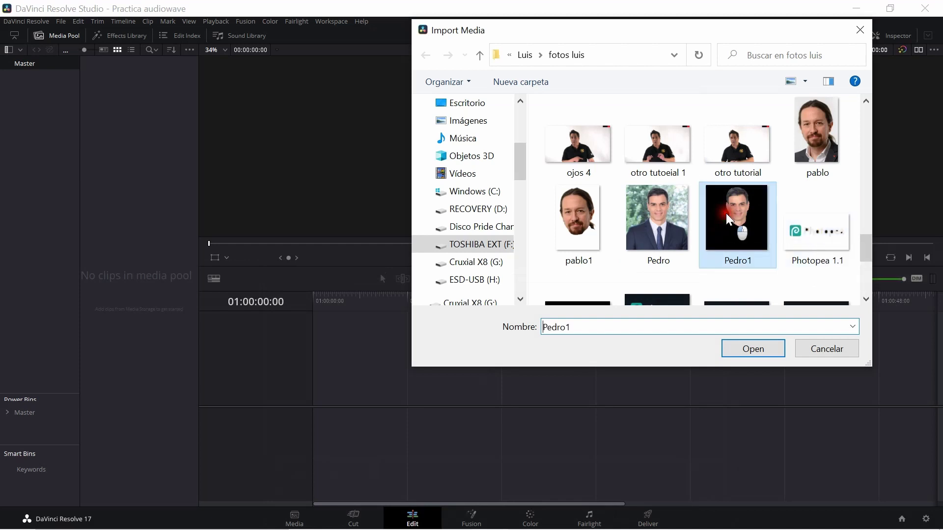
click(754, 350)
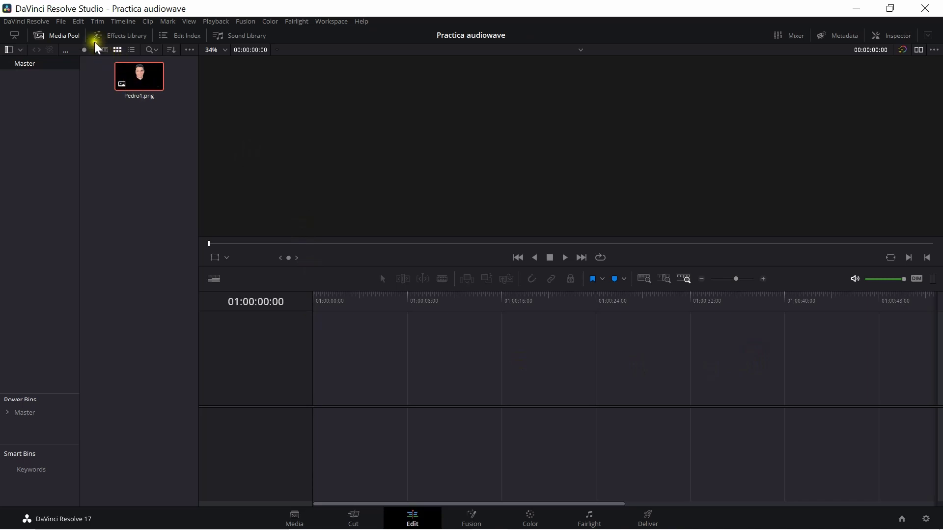
click(64, 22)
mouse_move(76, 122)
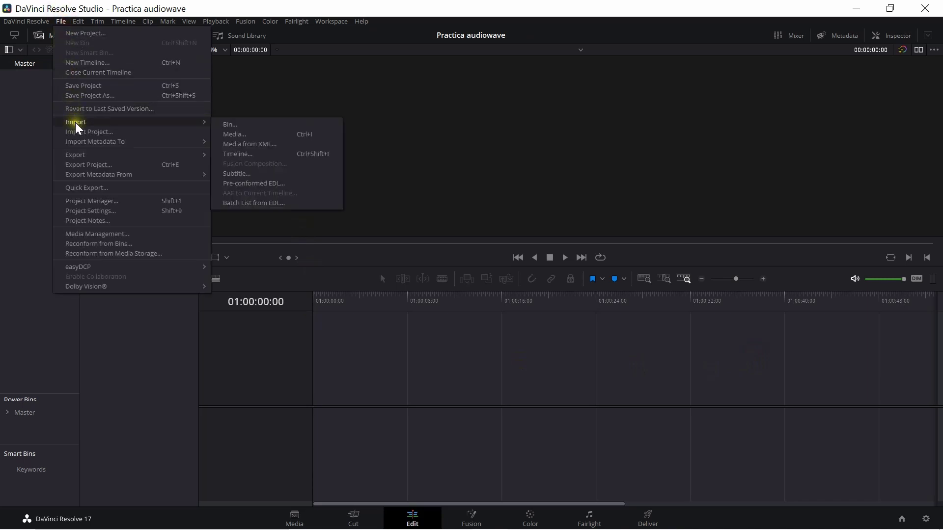
click(230, 134)
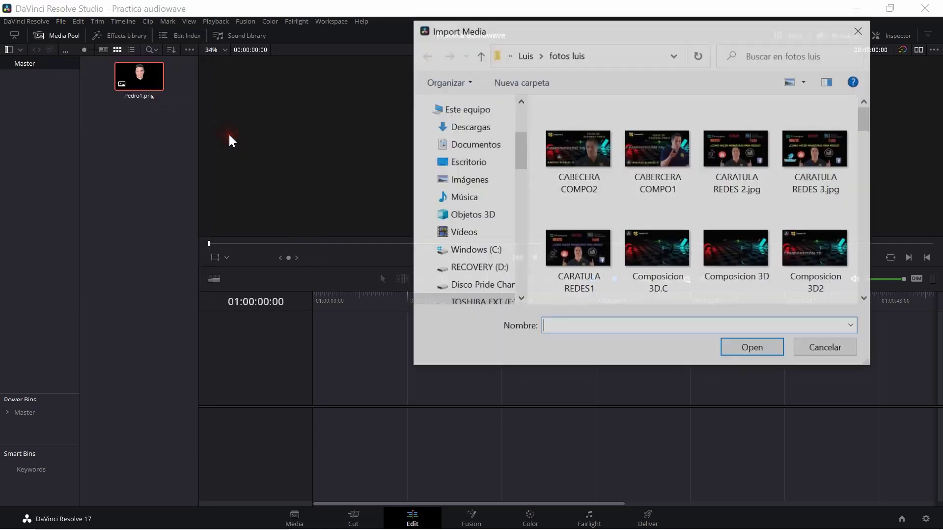
click(491, 302)
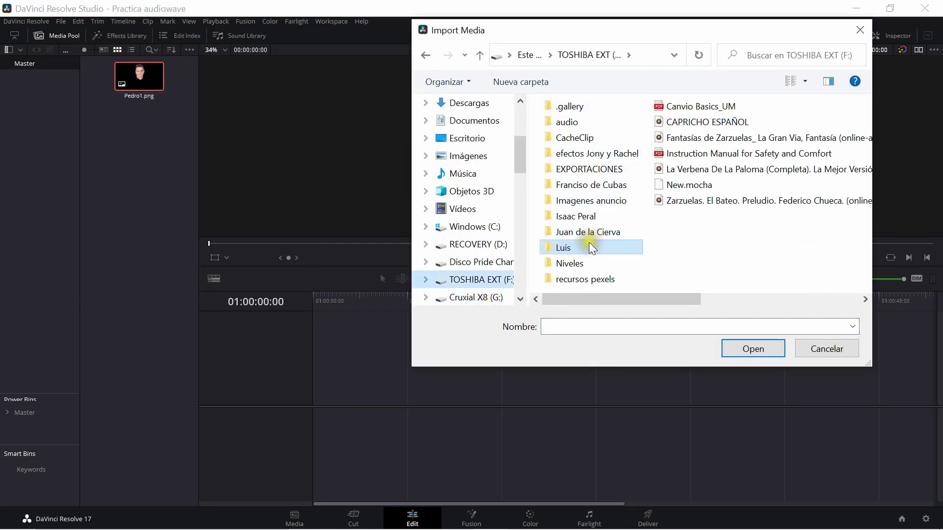
double_click(570, 123)
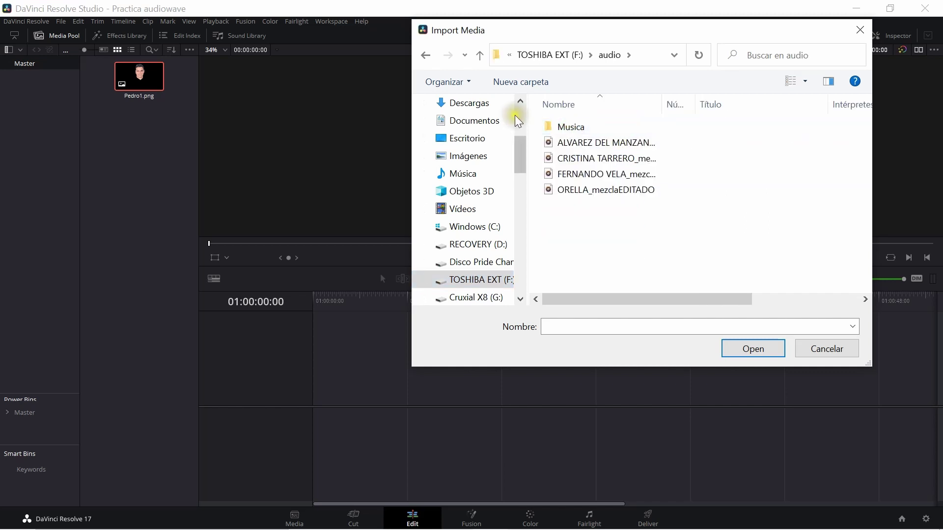
click(480, 58)
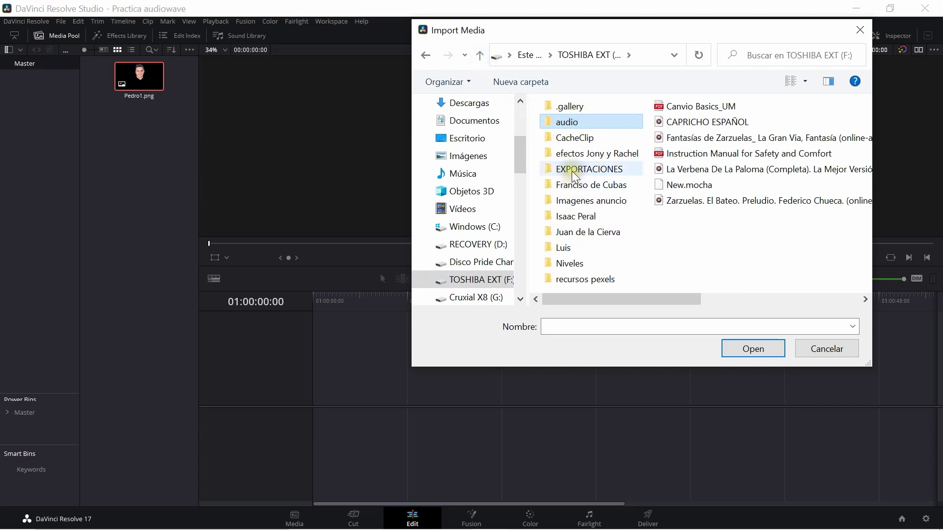
double_click(573, 172)
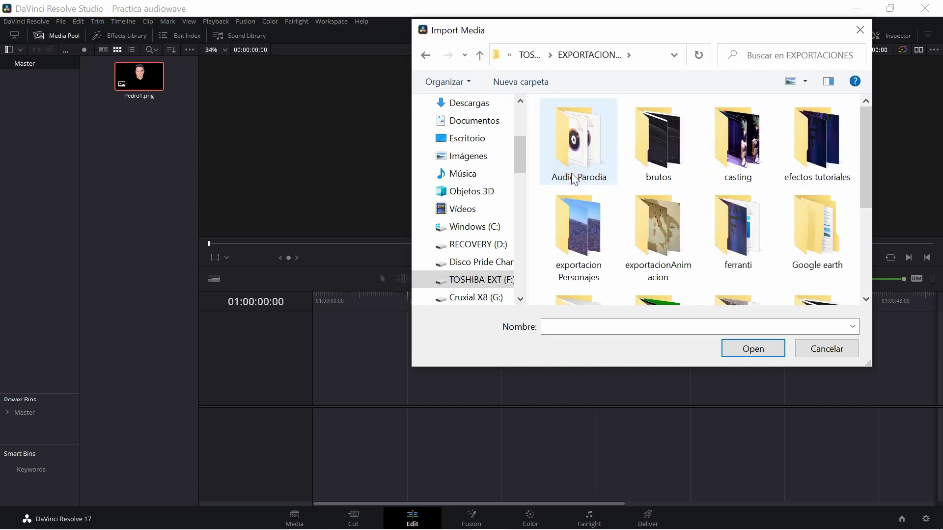
double_click(573, 162)
click(570, 237)
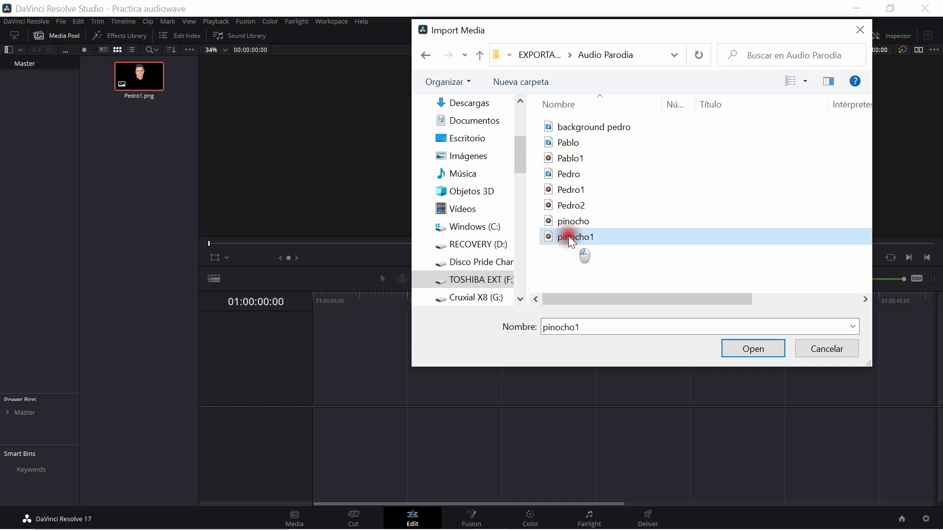
click(769, 355)
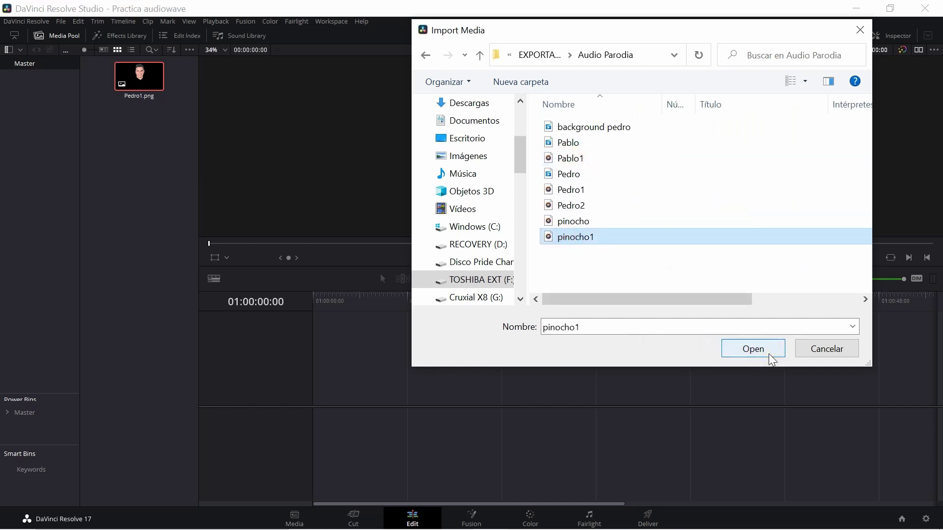
click(772, 360)
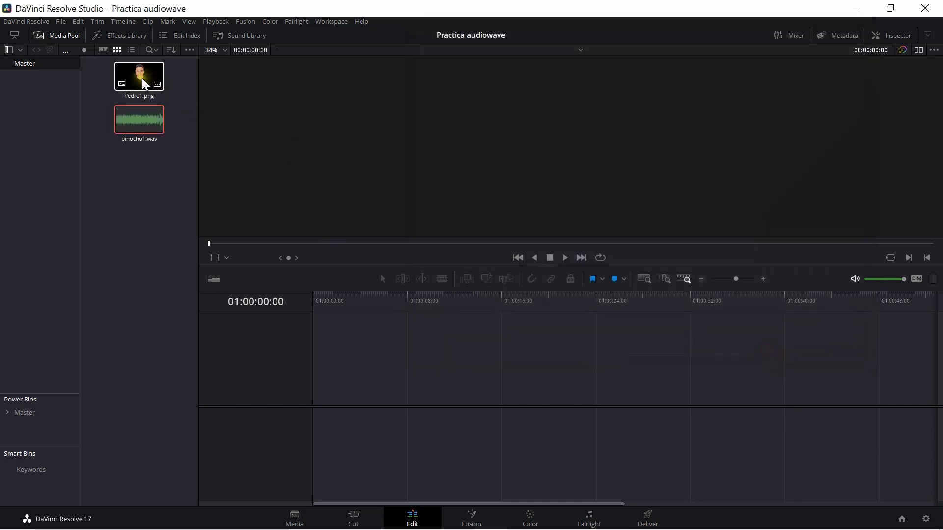
Step: Put Pedro1.png on V1 and pinocho1.wav on A1, stretching the image to the audio's end
mouse_move(145, 85)
mouse_down()
mouse_move(333, 380)
mouse_move(319, 374)
mouse_up()
click(152, 158)
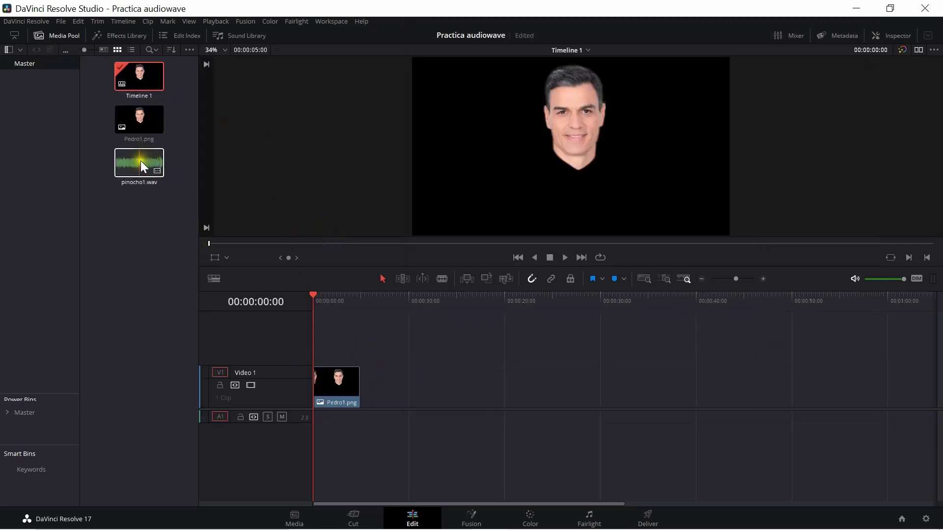
drag(141, 162, 323, 417)
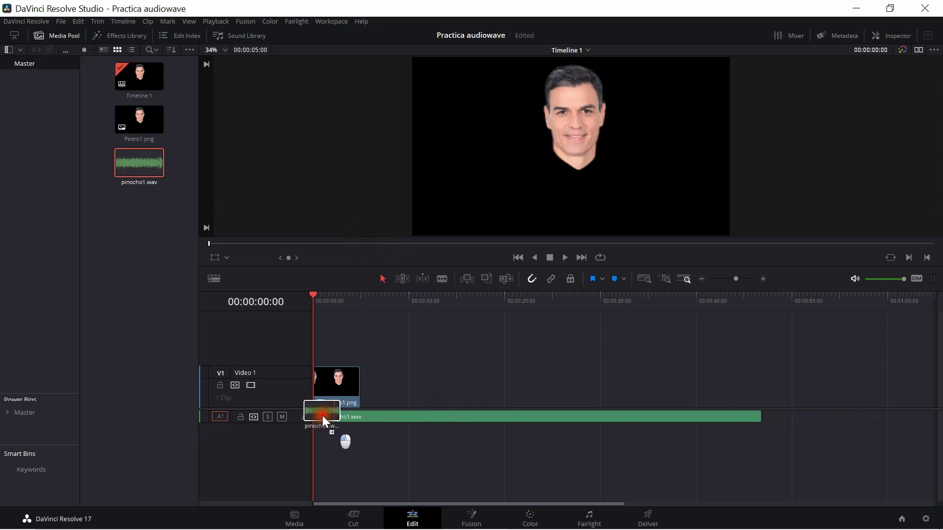
drag(322, 416, 313, 416)
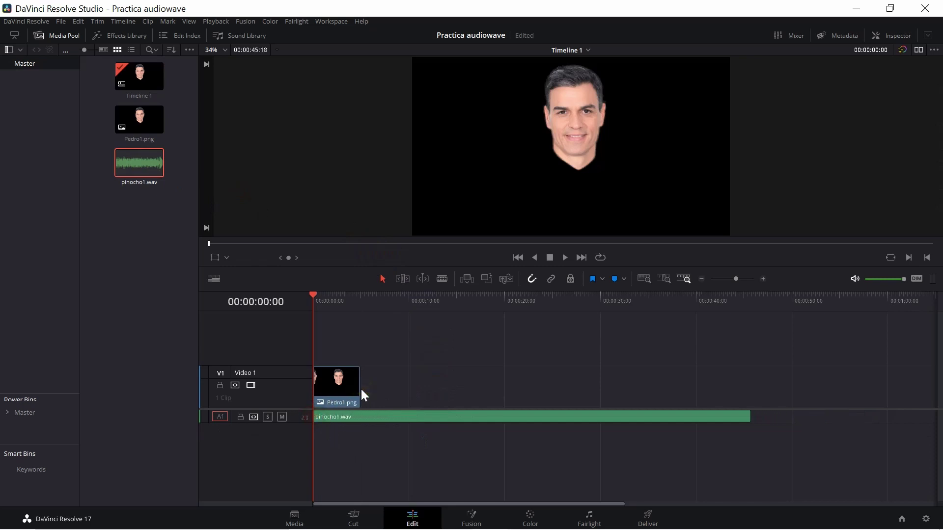
drag(359, 389, 750, 385)
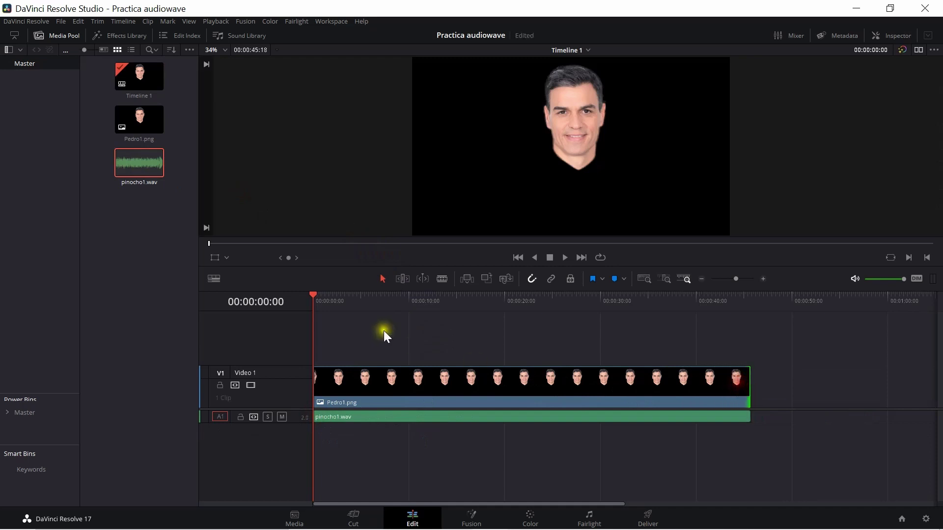
drag(308, 292, 407, 306)
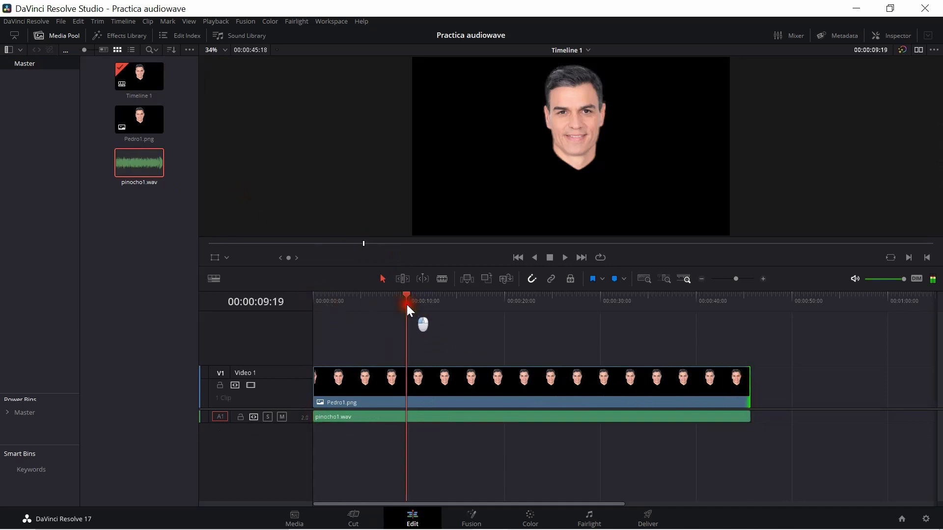
Step: Switch to Fusion and line up MediaIn1 level with MediaOut1 in the Node Editor
click(464, 521)
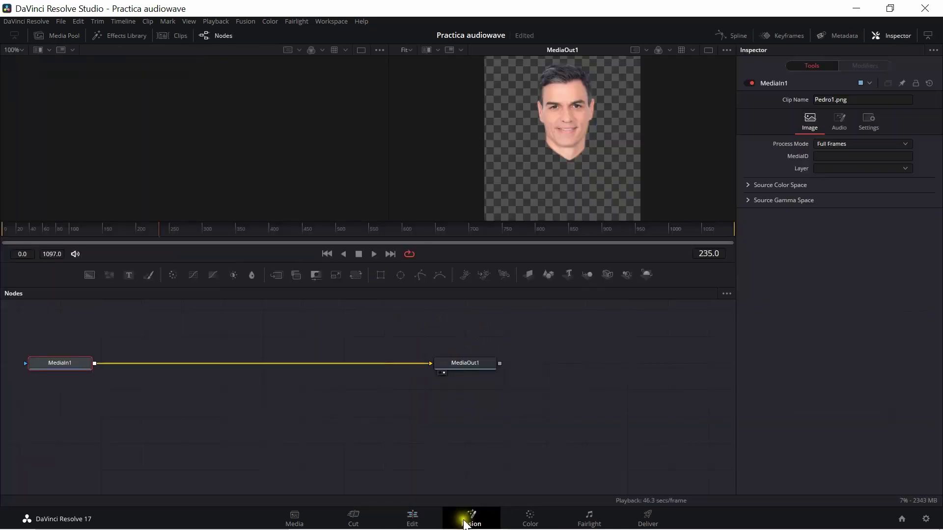
drag(472, 363, 581, 417)
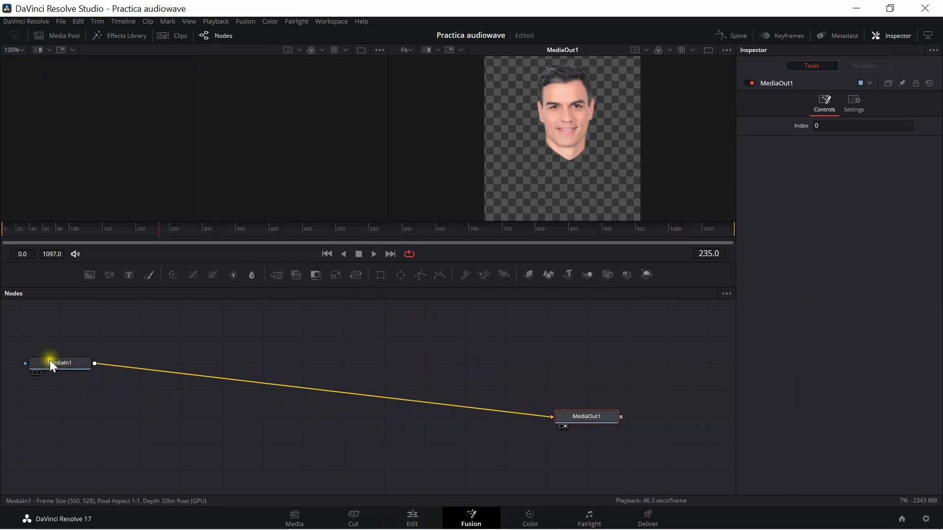
drag(49, 361, 117, 397)
Step: Add an inverted Polygon1 mask to MediaIn1 and show MediaIn1 in viewer 1
click(123, 415)
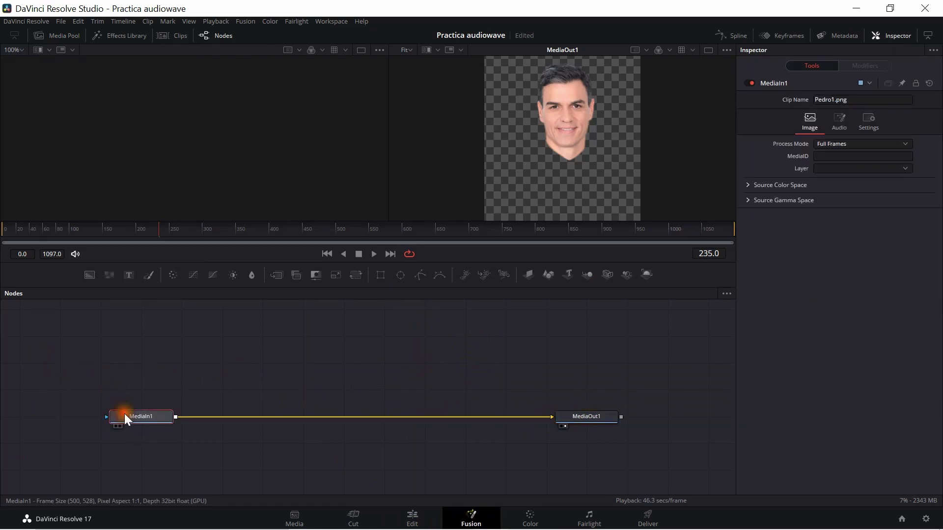
click(420, 277)
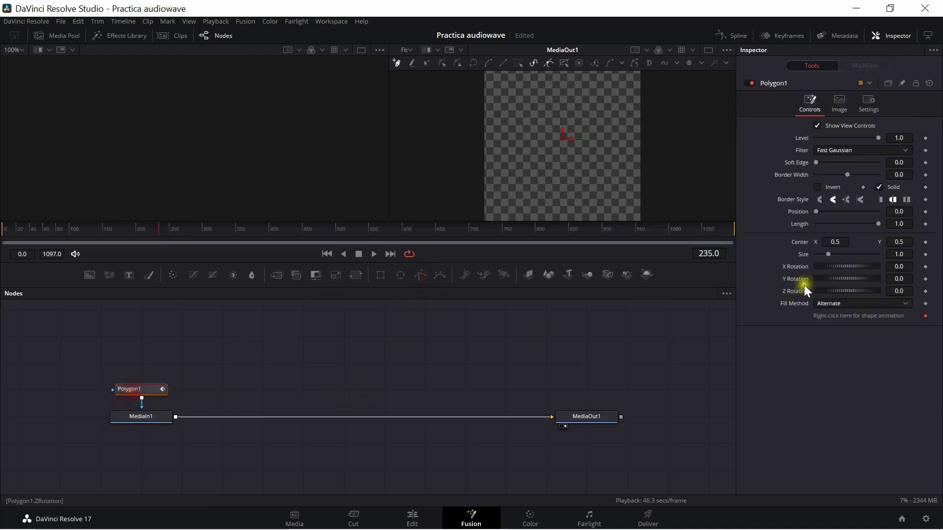
click(817, 187)
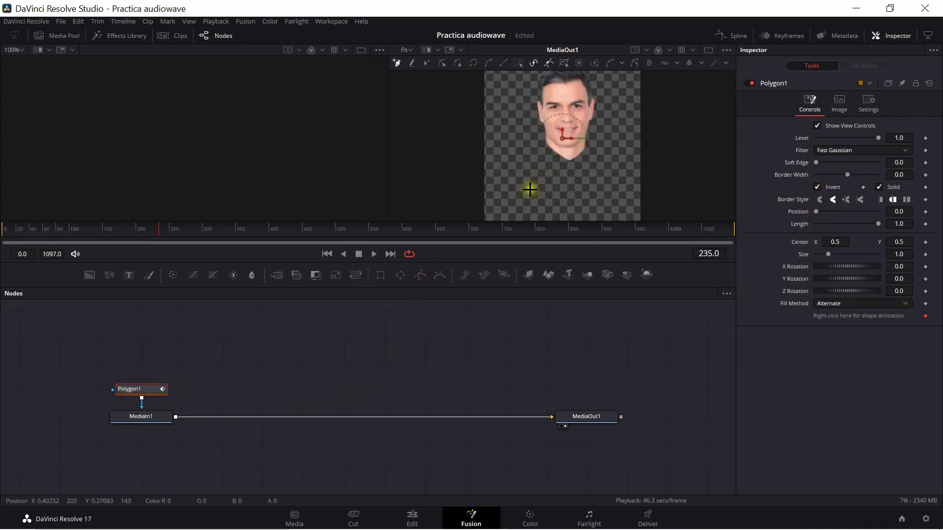
click(141, 412)
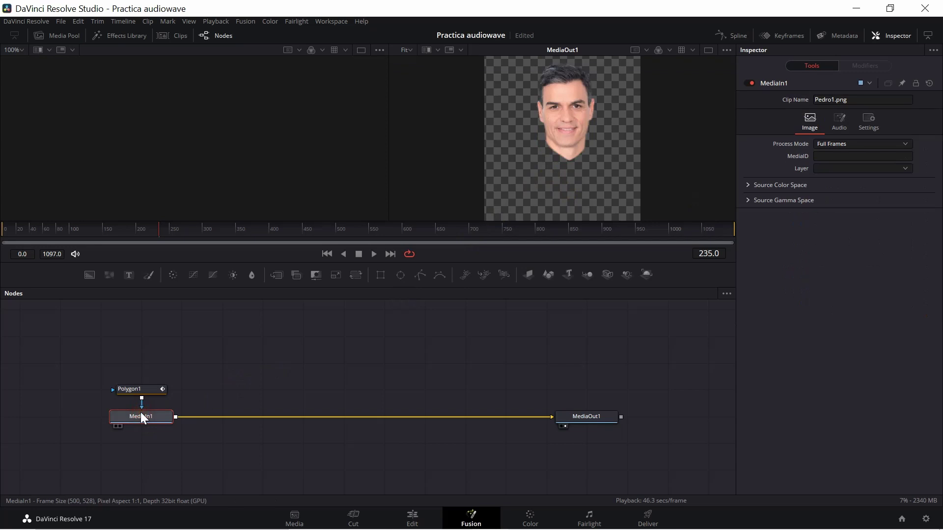
key(1)
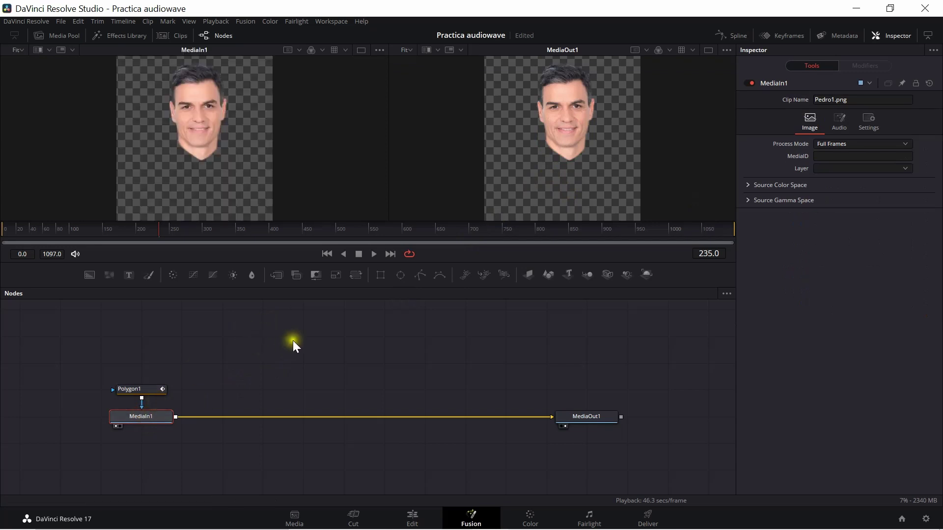
click(157, 388)
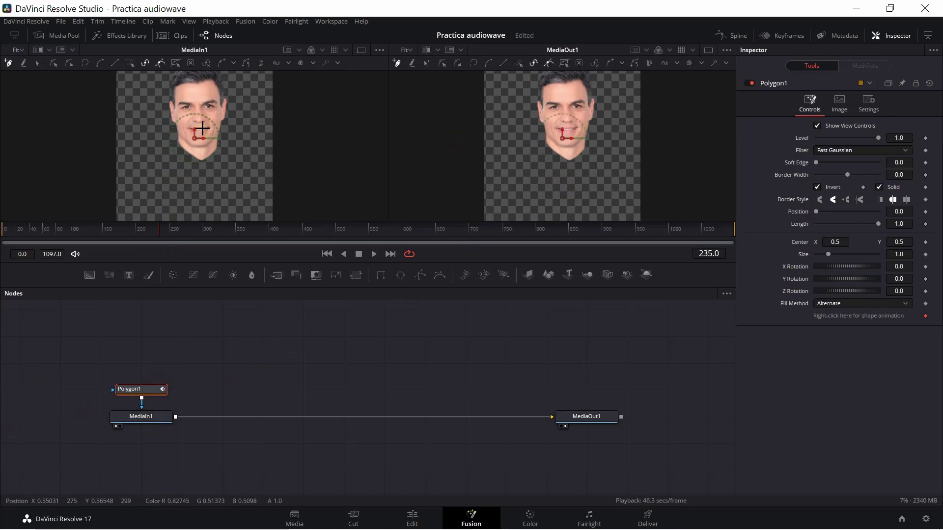
Step: Draw a closed polygon from the left mouth corner along the lower lip and around the chin
scroll(202, 128, up, 2)
scroll(202, 128, up, 3)
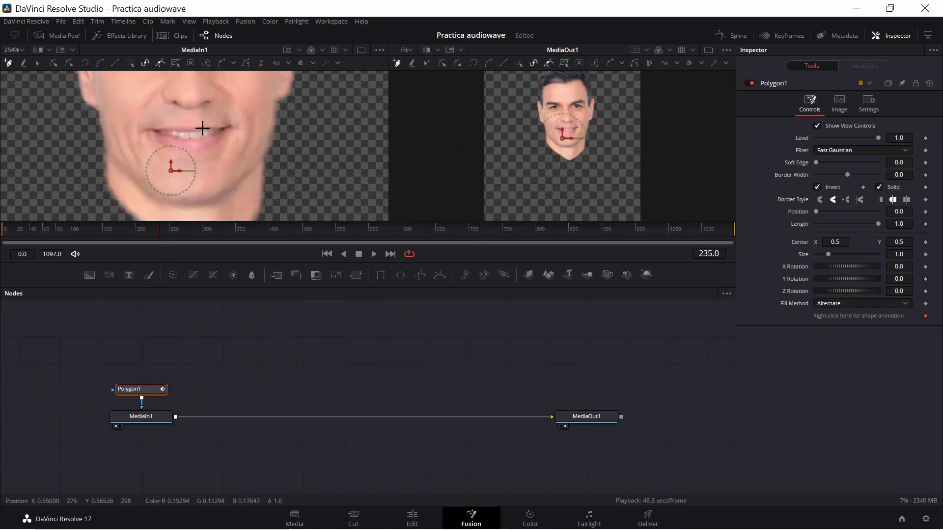
click(152, 133)
click(149, 133)
click(139, 129)
click(144, 130)
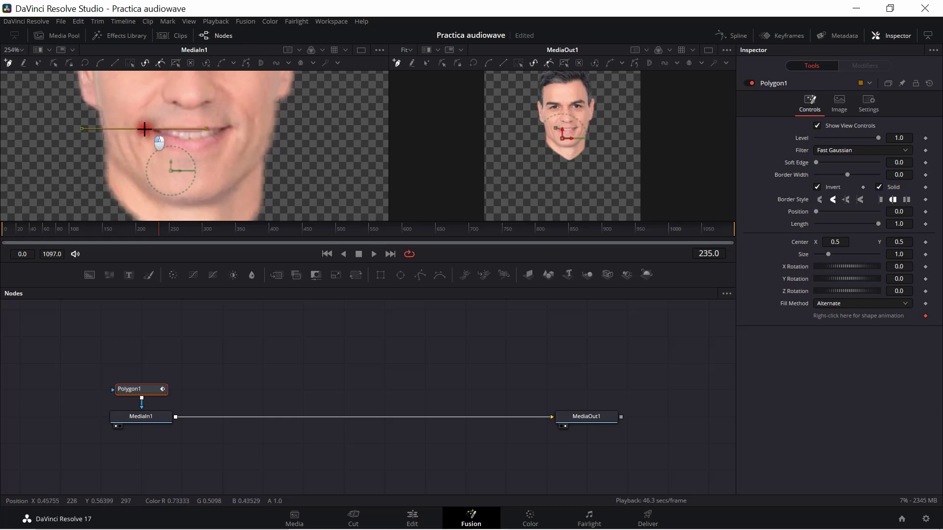
click(171, 136)
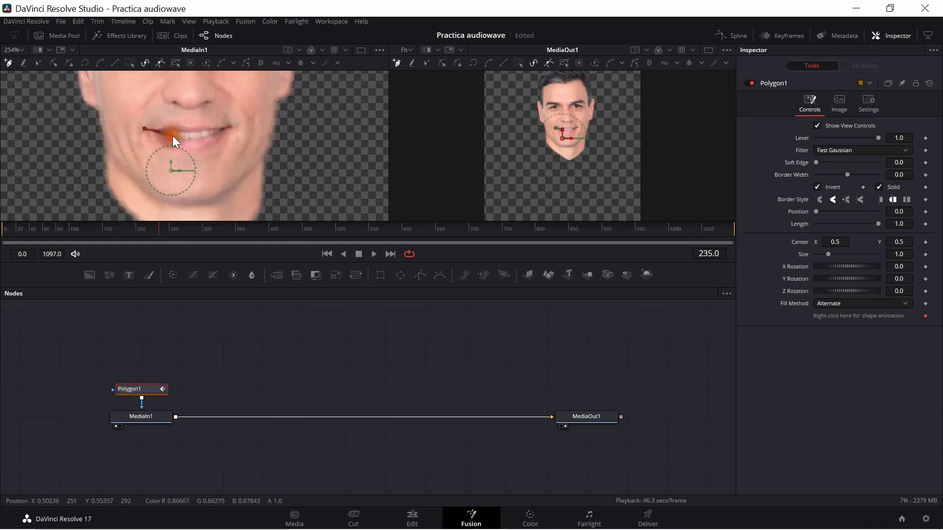
click(200, 141)
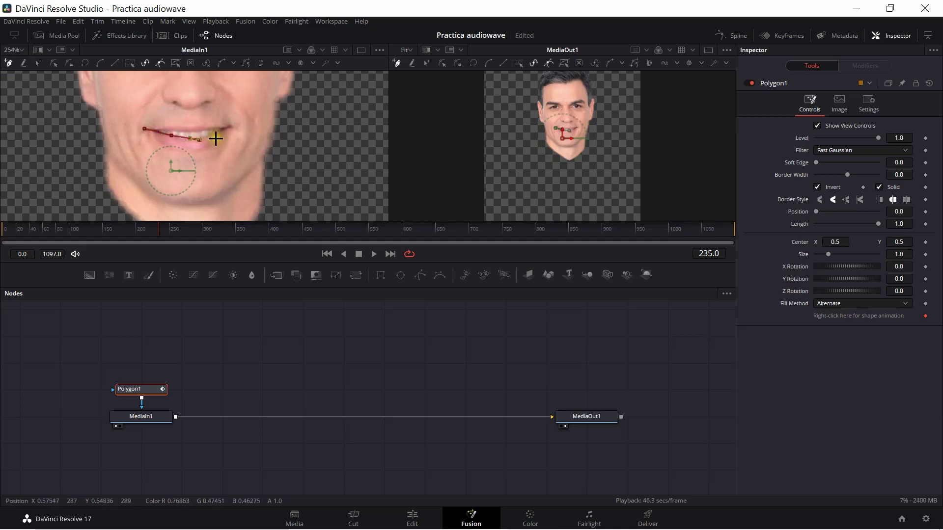
click(234, 127)
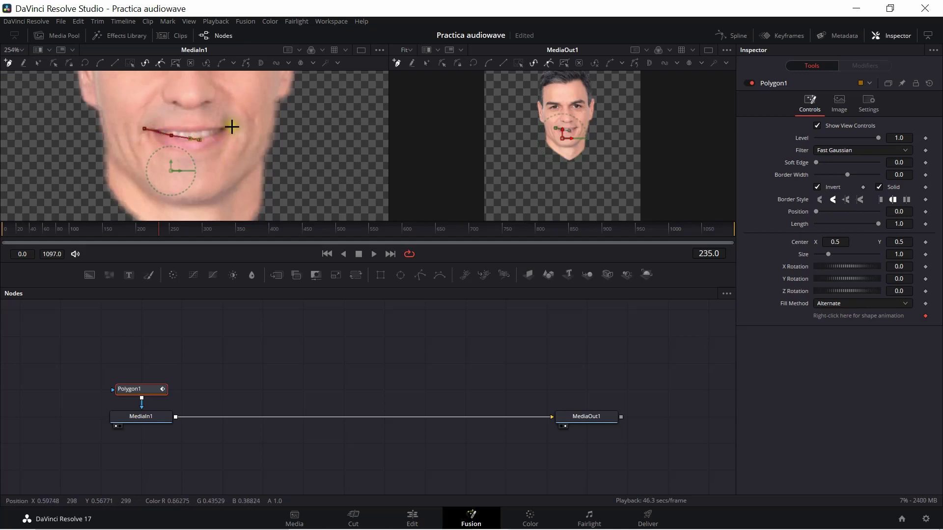
click(232, 126)
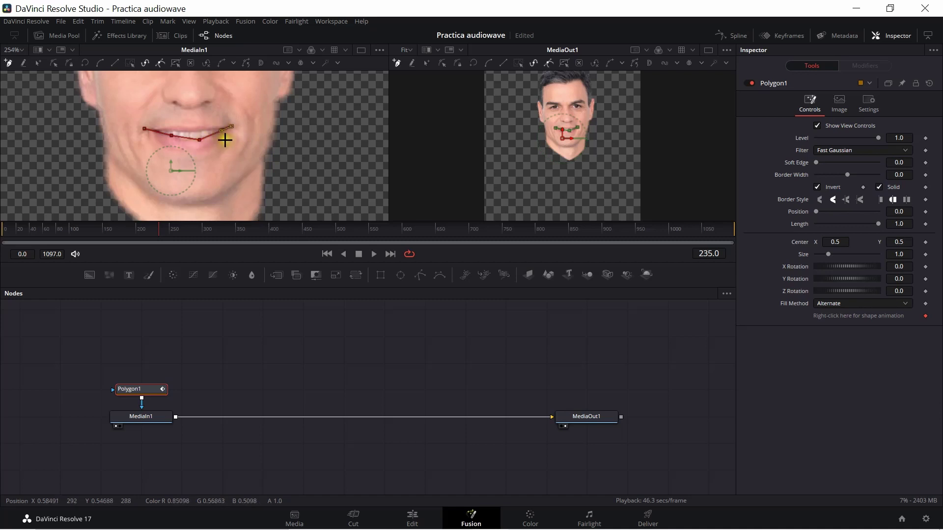
click(236, 186)
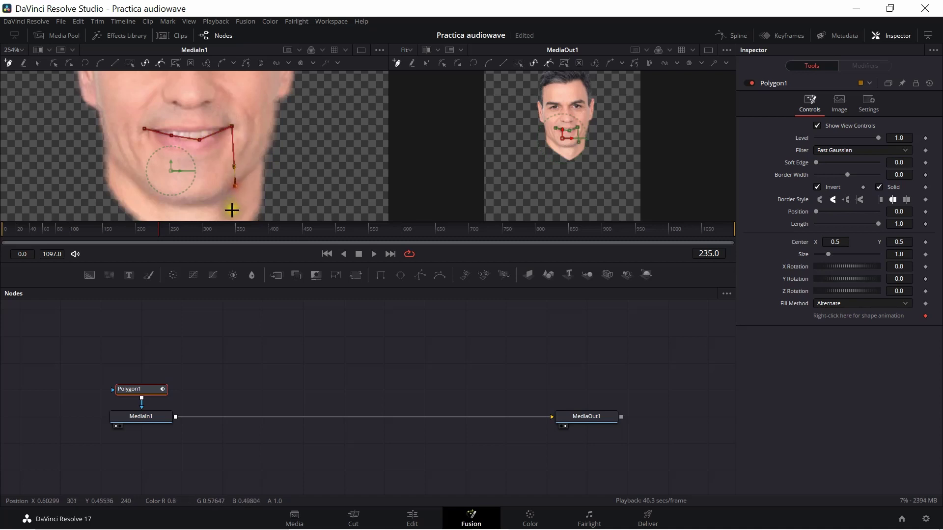
click(202, 204)
click(161, 201)
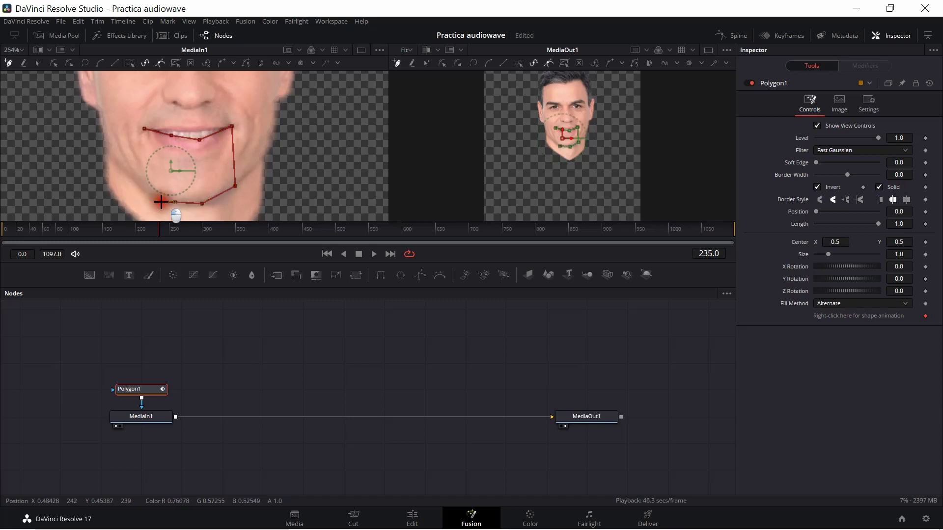
click(153, 193)
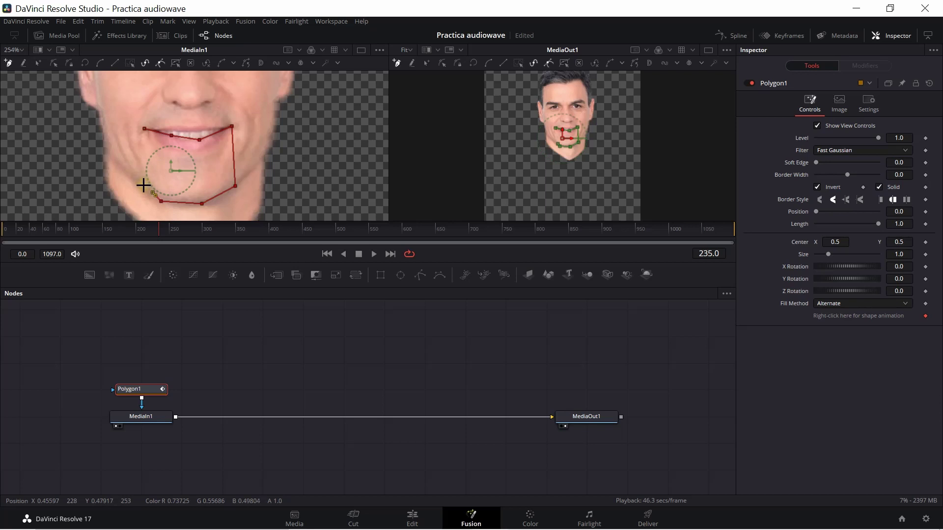
click(144, 185)
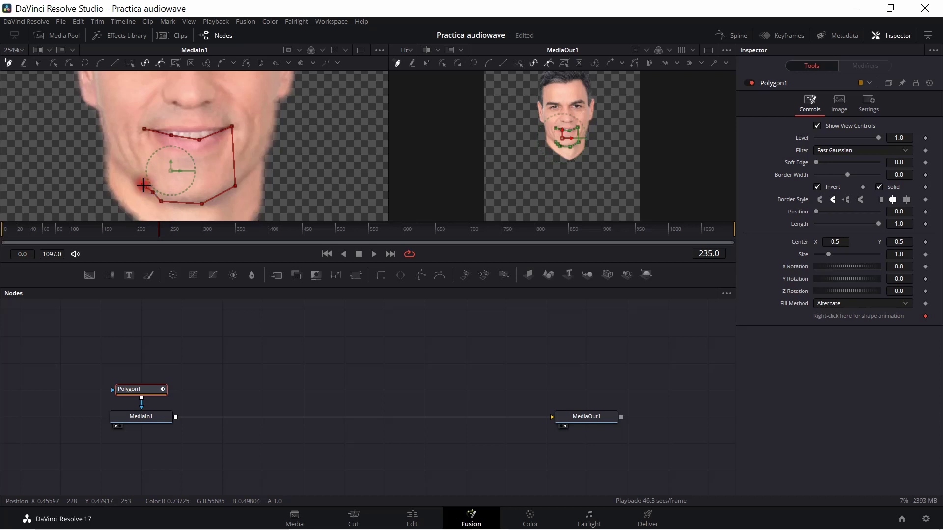
click(146, 129)
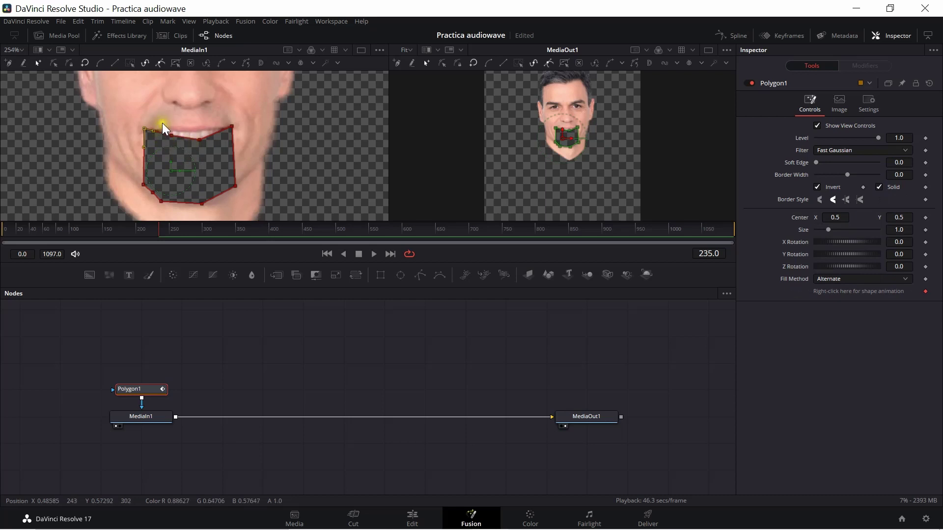
Step: Bend the mask's top edge so it follows the lower lip curve
scroll(161, 127, up, 2)
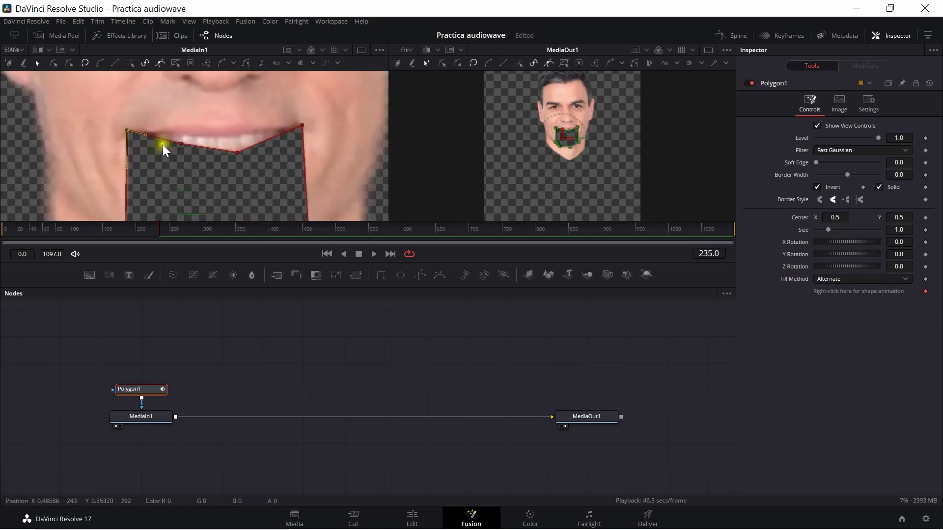
drag(181, 143, 177, 147)
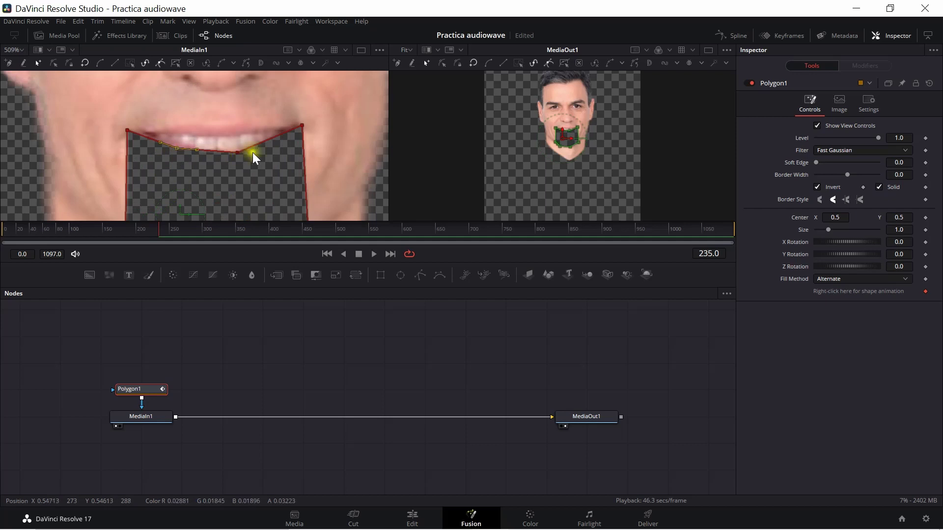
drag(261, 143, 261, 149)
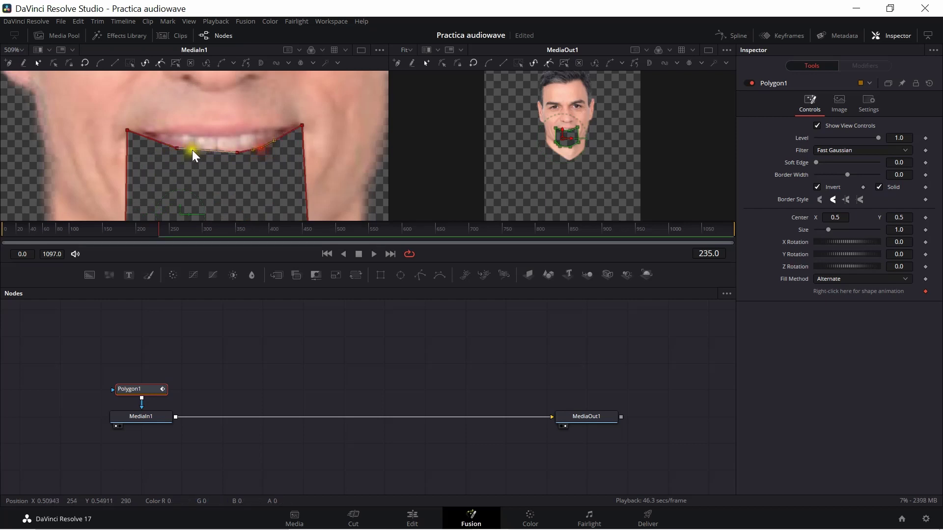
scroll(294, 115, down, 2)
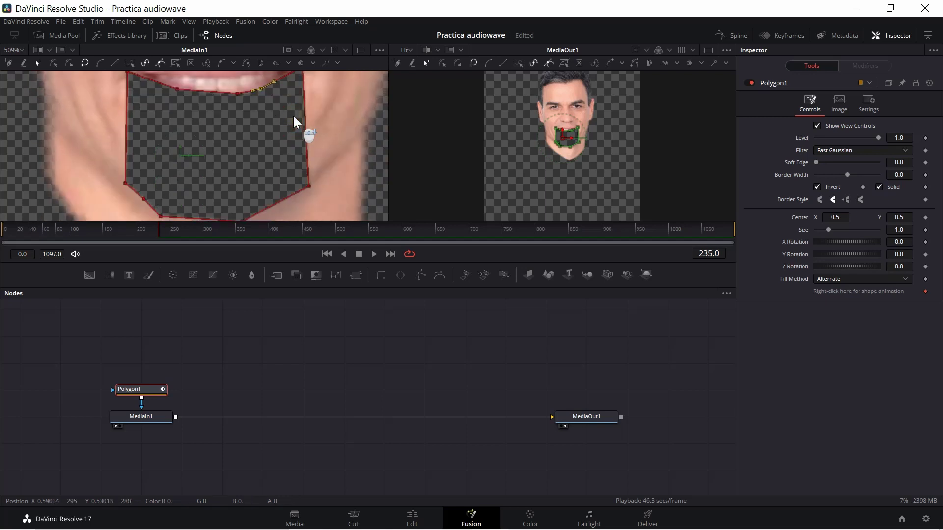
scroll(294, 115, up, 1)
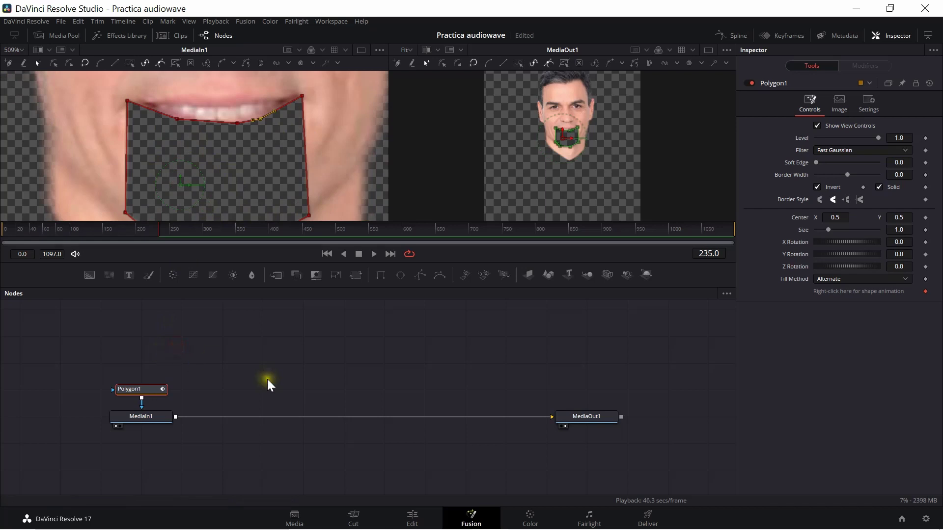
Step: Copy the MediaIn1 and Polygon1 nodes and paste the pair next to the originals
drag(77, 370, 208, 415)
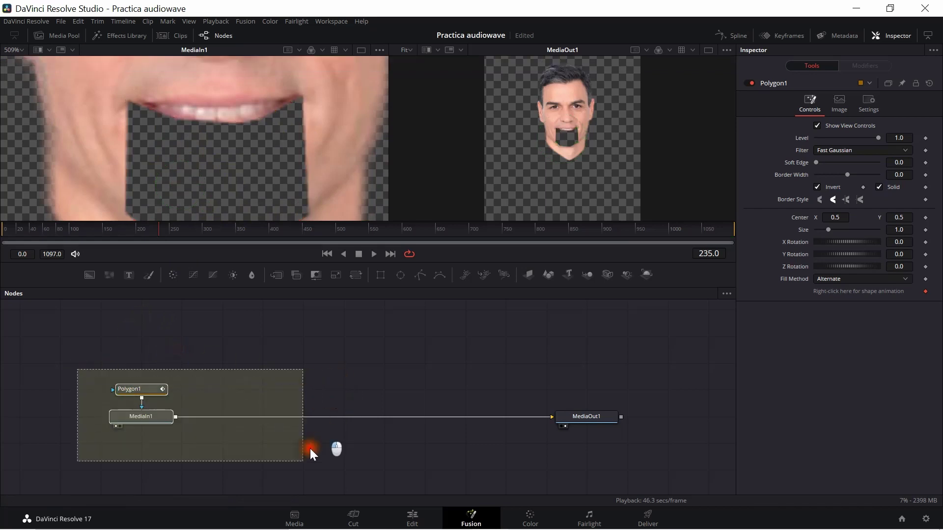
click(147, 393)
right_click(146, 394)
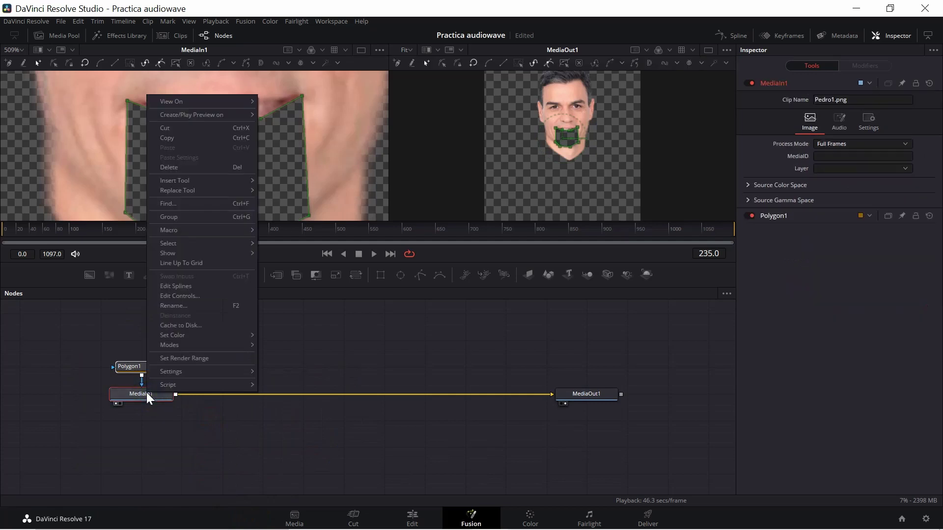
click(168, 138)
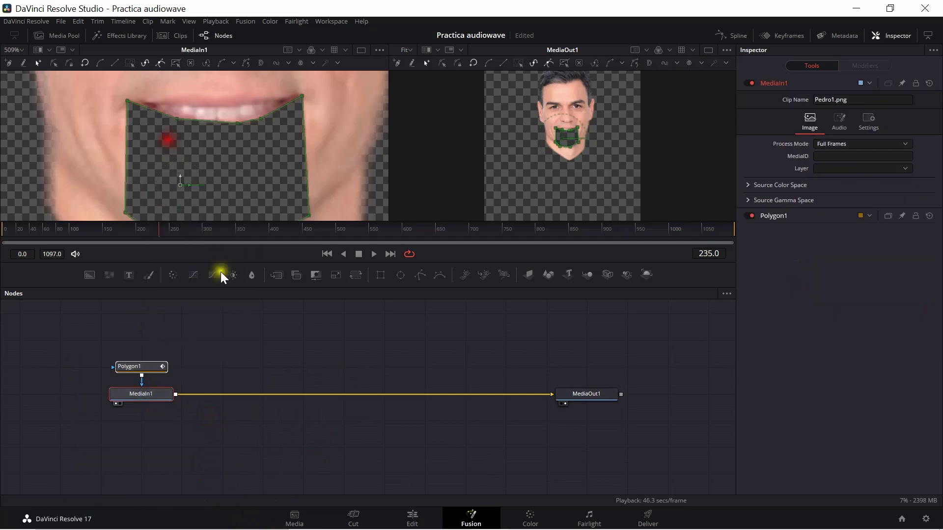
click(233, 349)
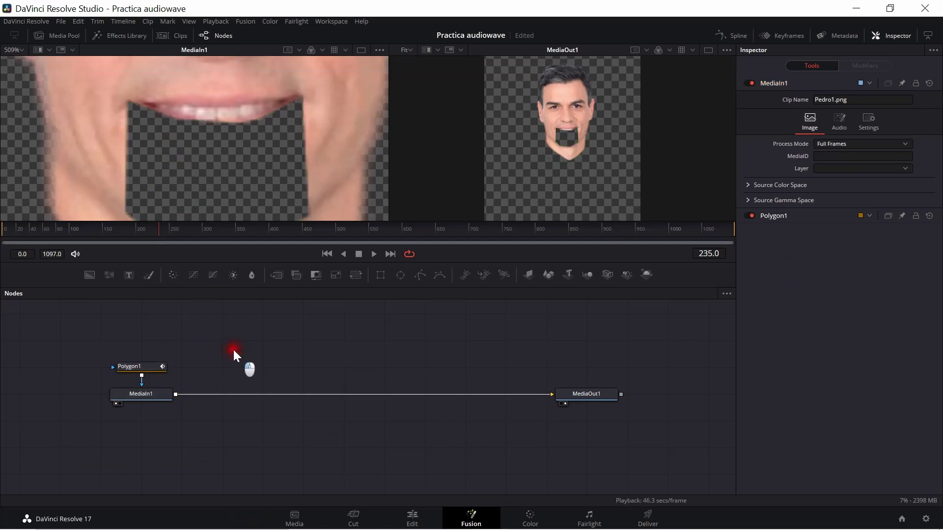
right_click(234, 355)
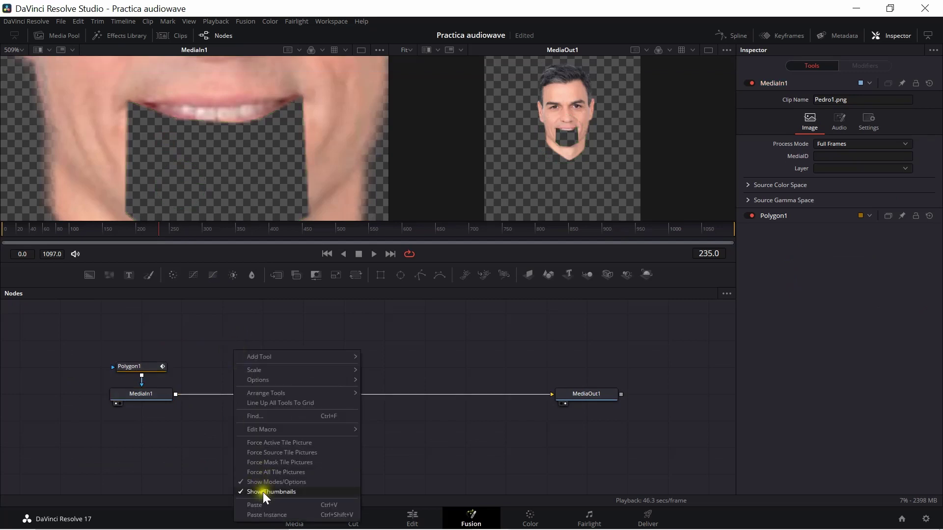
click(268, 506)
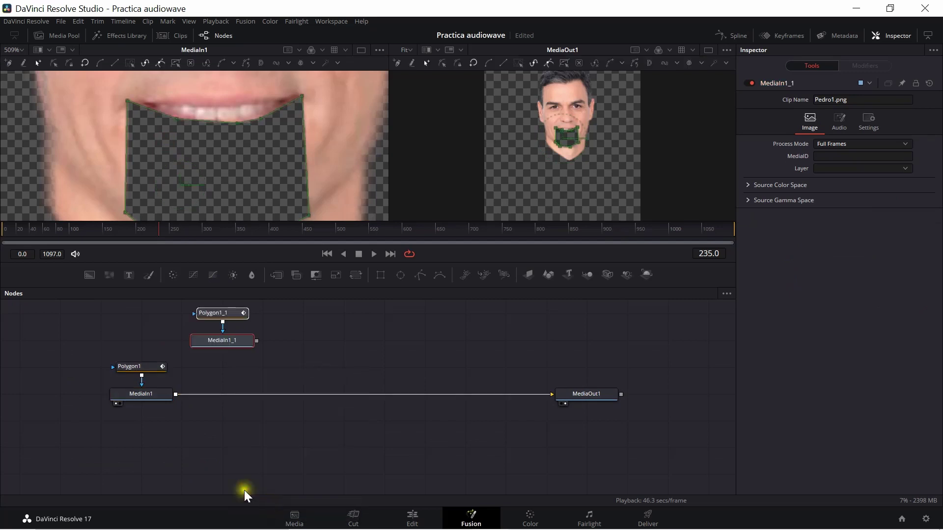
click(207, 311)
mouse_move(202, 302)
mouse_down()
mouse_move(223, 352)
mouse_move(246, 361)
mouse_up()
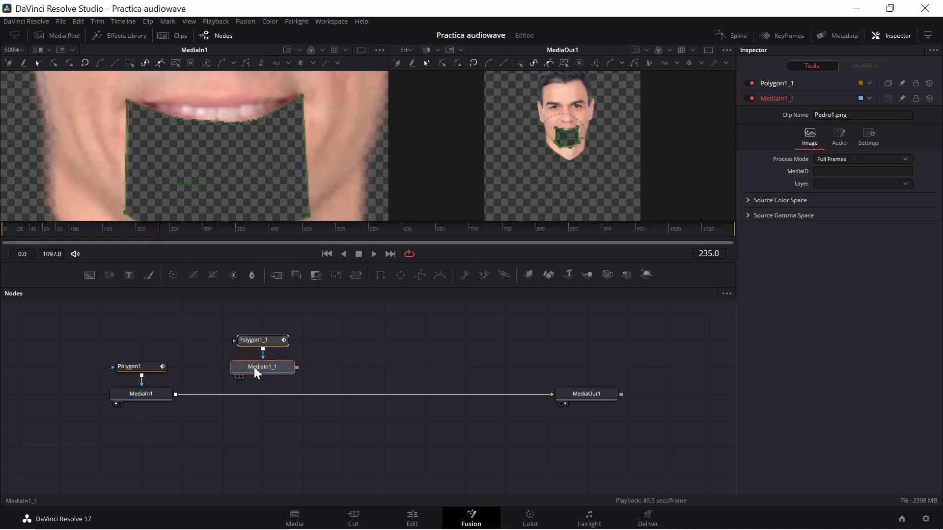
Step: View MediaIn1_1 and uncheck Invert on Polygon1_1 to keep only the jaw
key(1)
click(259, 341)
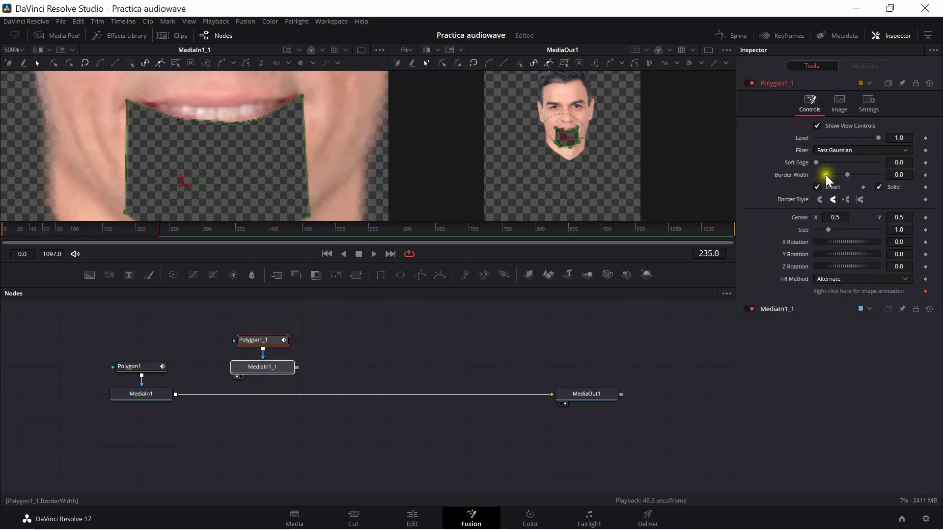
click(817, 187)
click(817, 187)
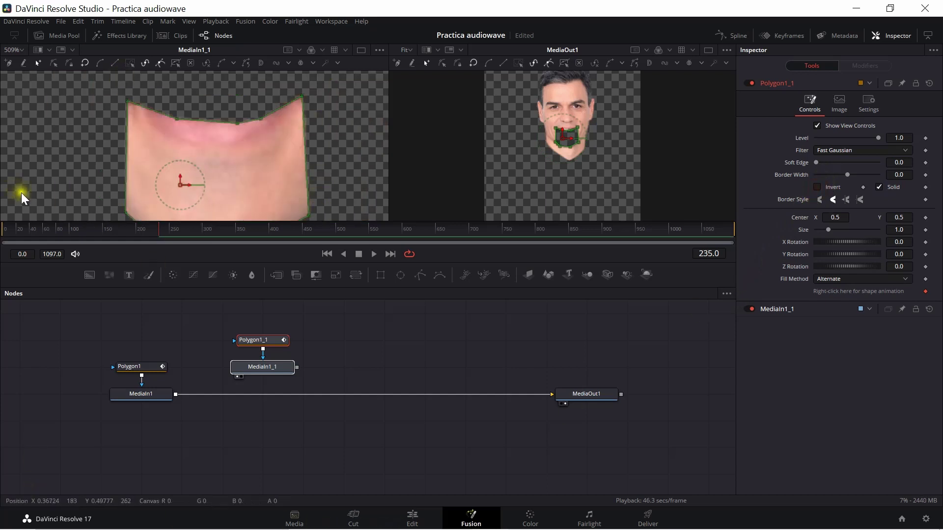
click(122, 395)
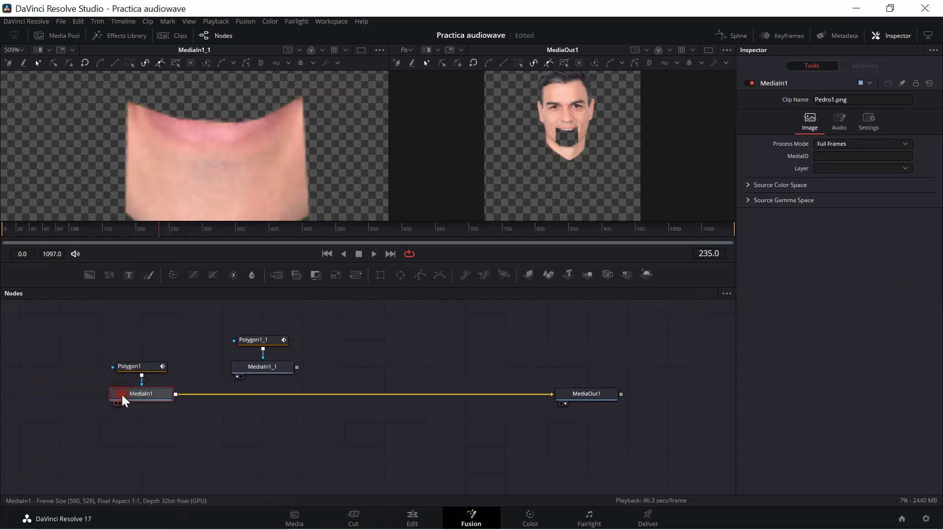
Step: Insert Merge1 before MediaOut1 and connect the MediaIn1_1 jaw piece into it
click(274, 273)
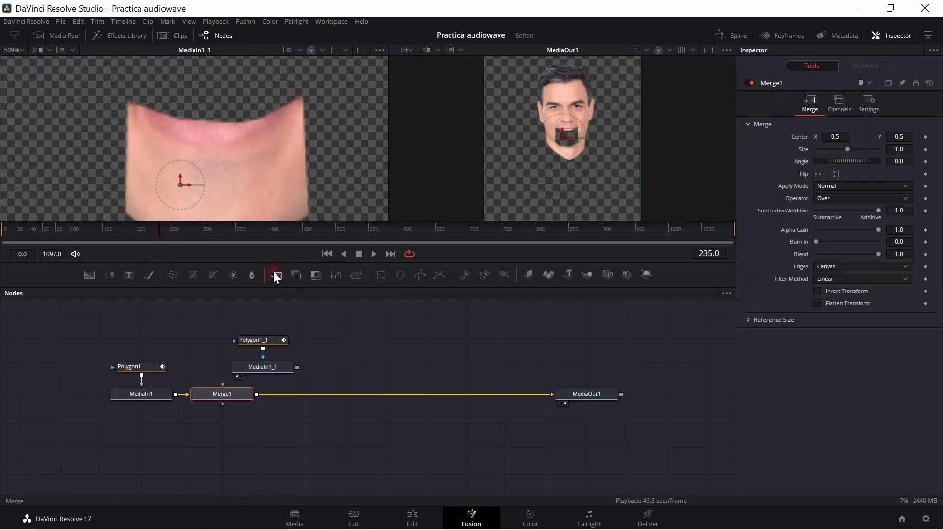
click(302, 361)
mouse_move(293, 367)
mouse_down()
mouse_move(231, 382)
mouse_move(222, 394)
mouse_up()
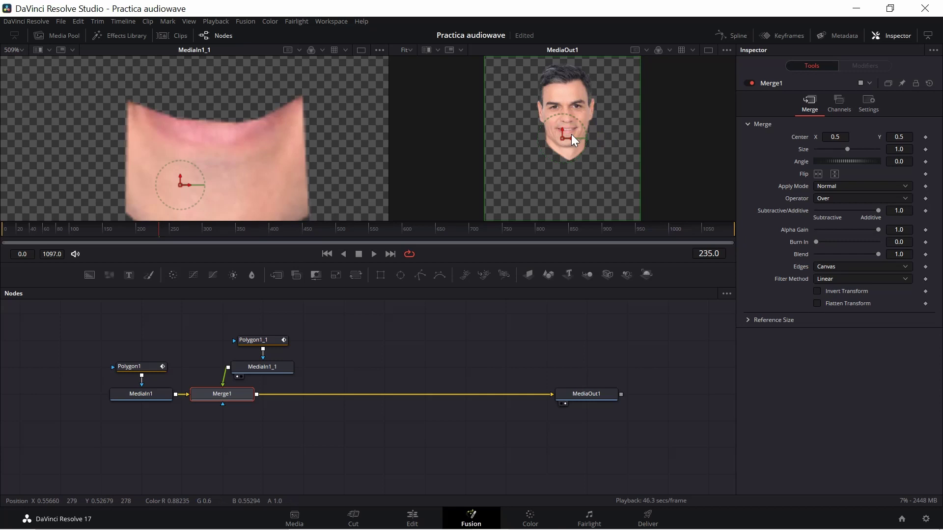
Step: Change Merge1's Center Y from 0.499 to exactly 0.5
scroll(571, 134, up, 3)
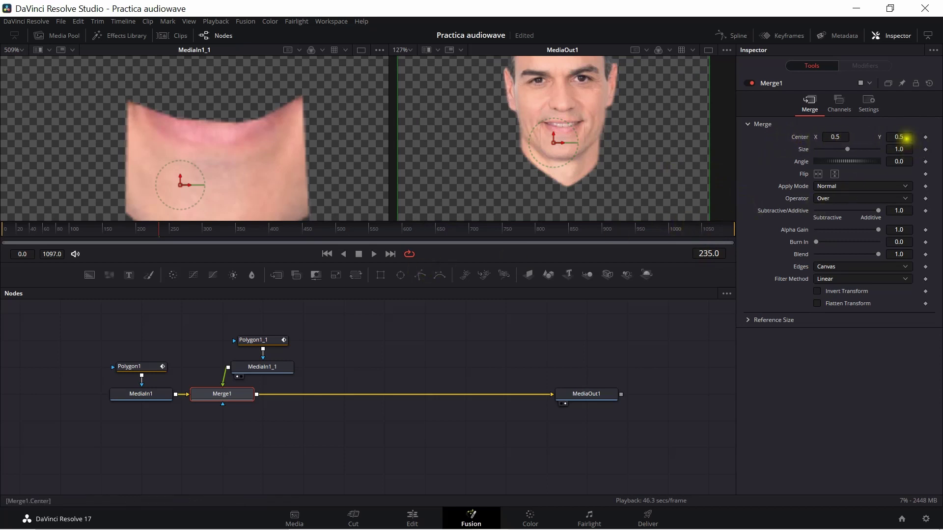
mouse_move(899, 137)
mouse_down()
mouse_move(331, 130)
mouse_move(428, 113)
mouse_up()
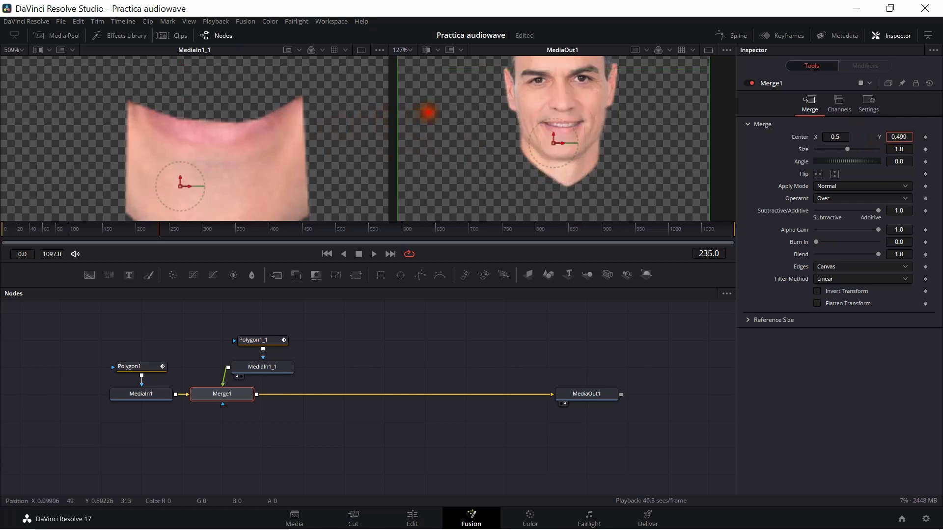
click(906, 137)
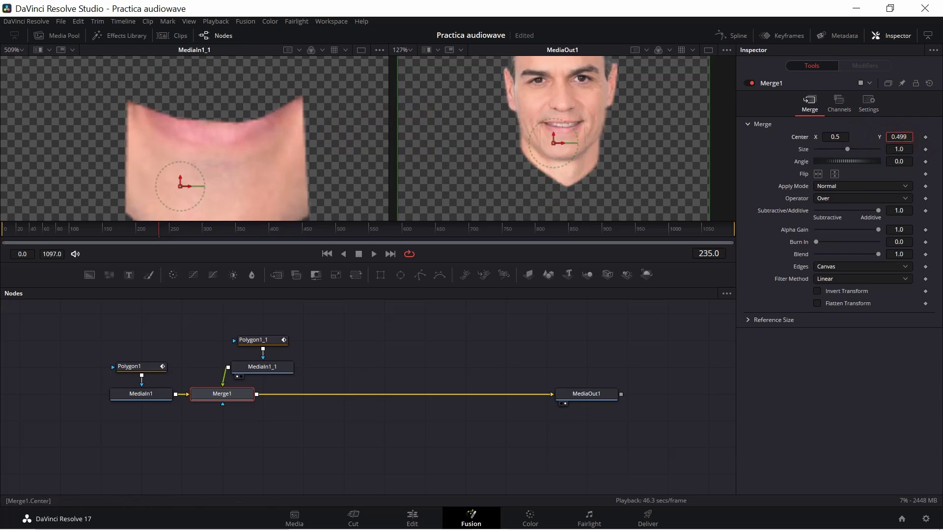
double_click(906, 137)
key(BackSpace)
text(0.5)
click(640, 343)
mouse_move(220, 320)
mouse_down()
mouse_move(293, 369)
mouse_move(234, 349)
mouse_up()
Step: Select only MediaIn1_1 and insert Transform1 between it and Merge1
click(234, 349)
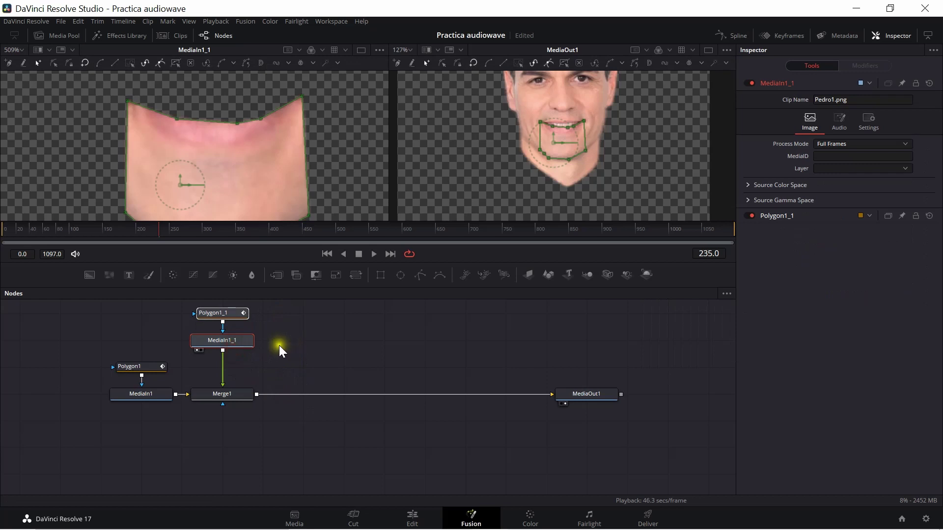
click(425, 358)
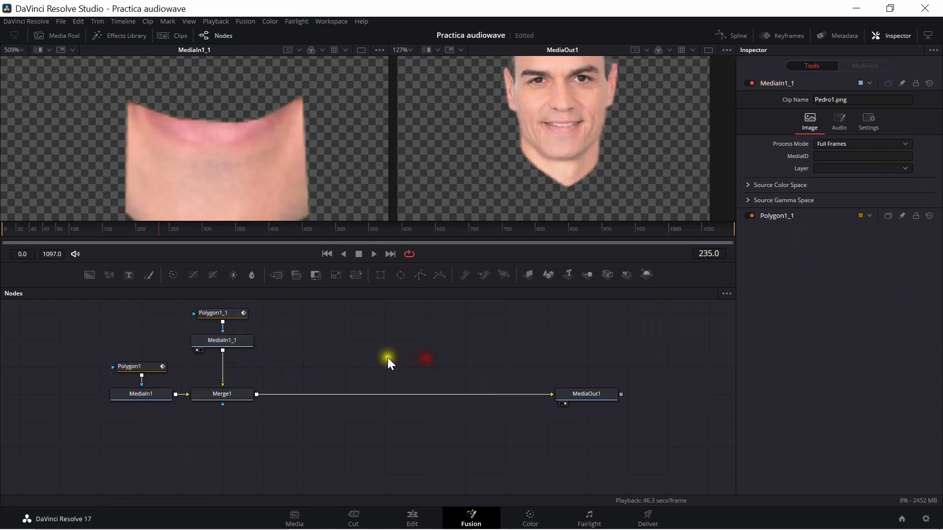
click(227, 339)
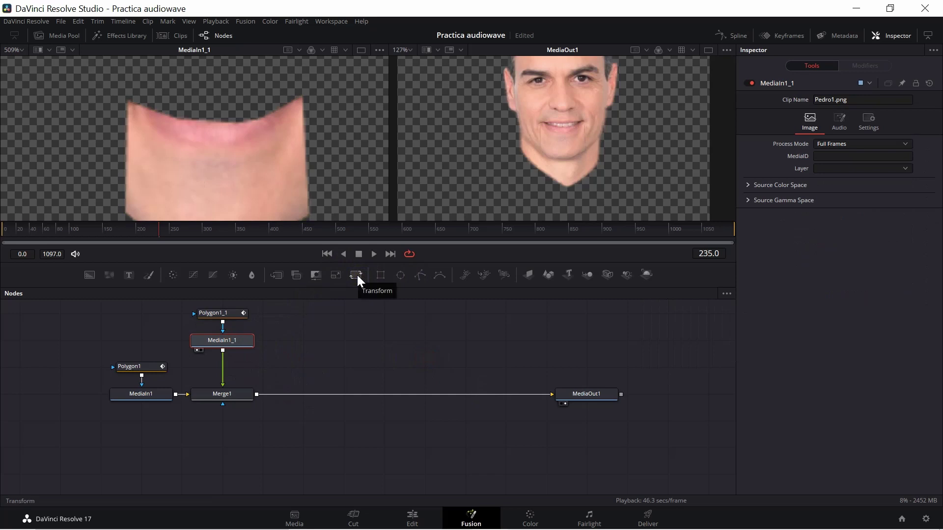
click(357, 277)
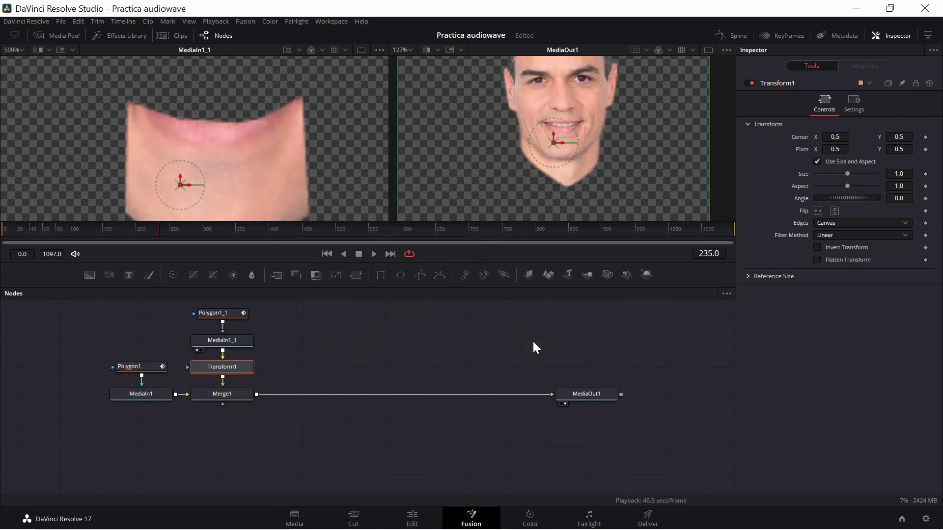
Step: Search the tool list for 'custom', then cancel and deselect Transform1
key(shift+space)
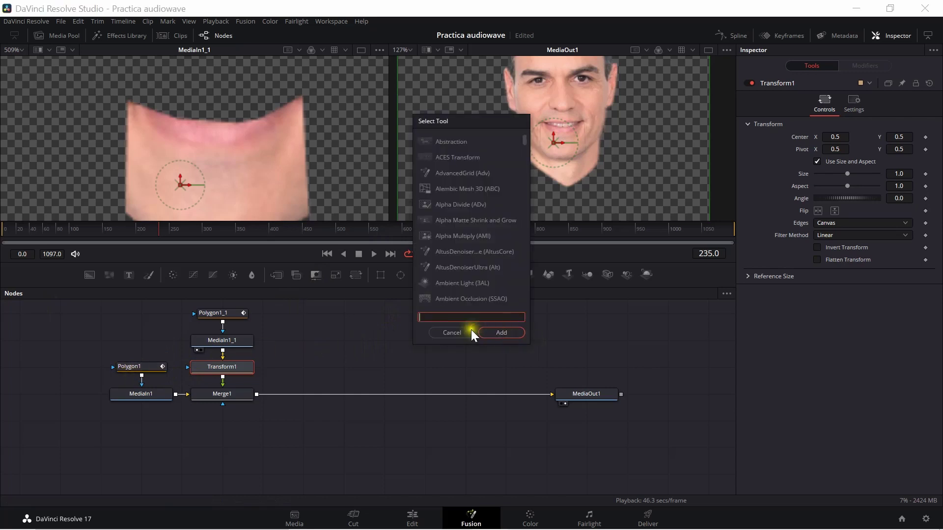
click(438, 317)
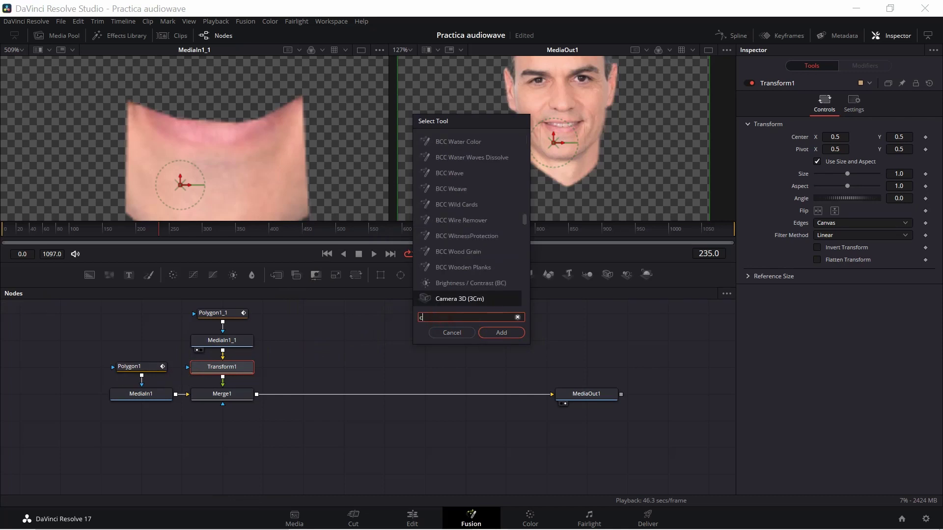
text(custom)
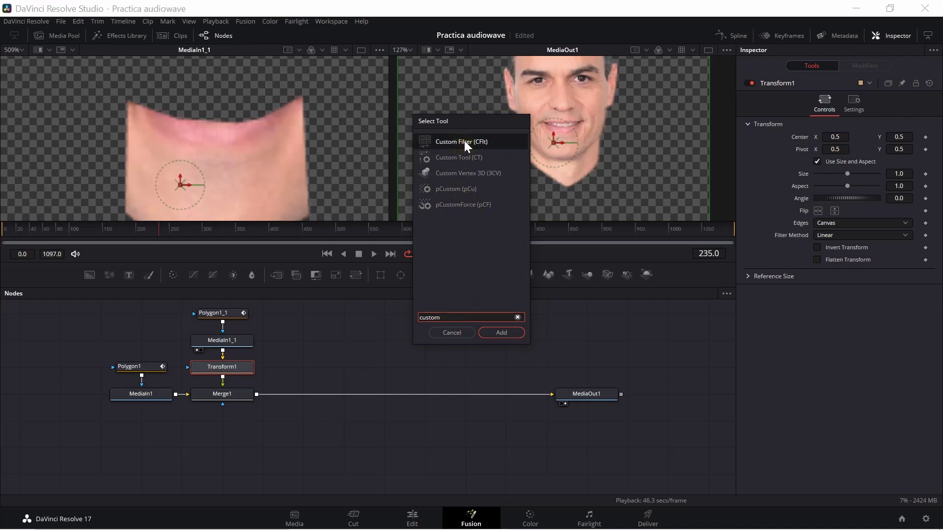
click(460, 153)
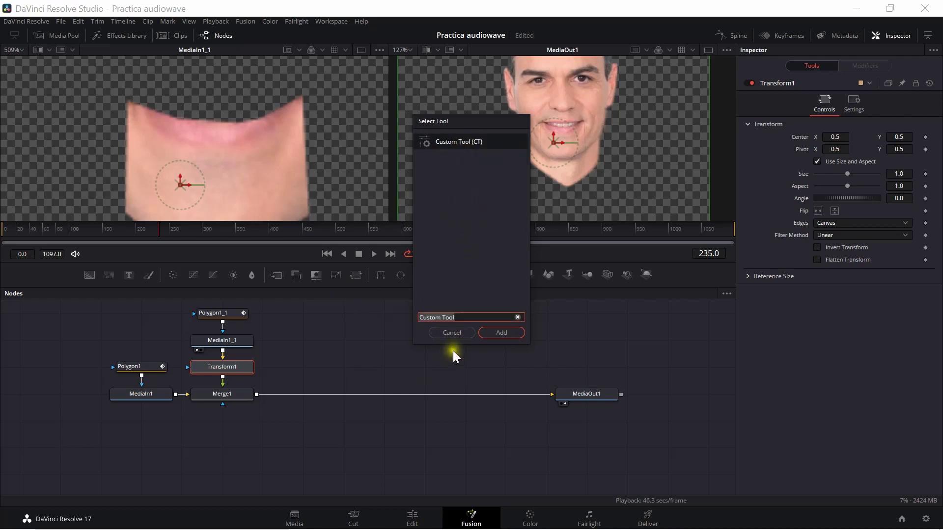
click(450, 334)
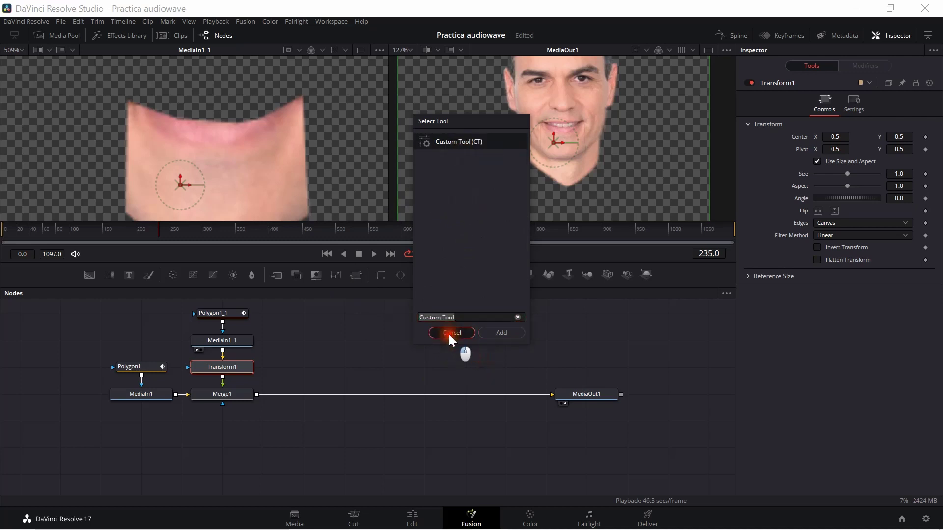
click(335, 355)
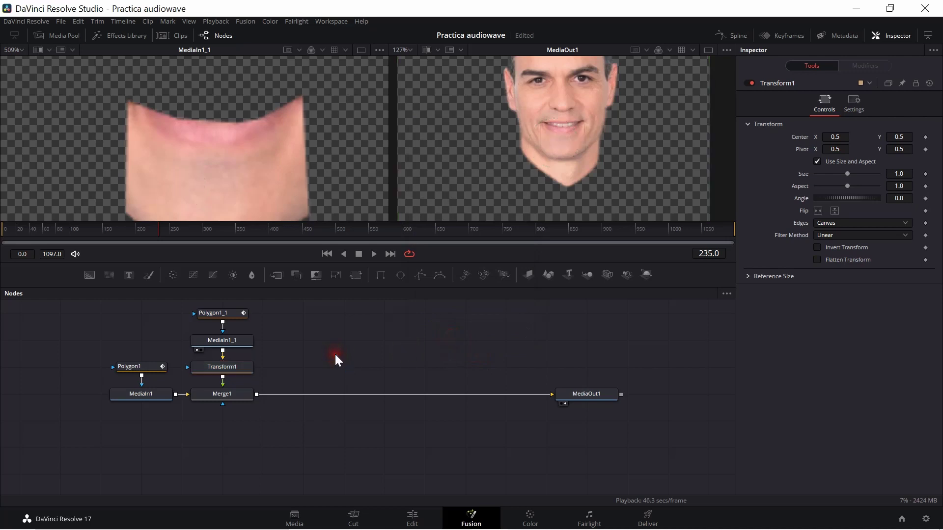
Step: Add an unconnected CustomTool1 node and place it beside Transform1
key(shift+space)
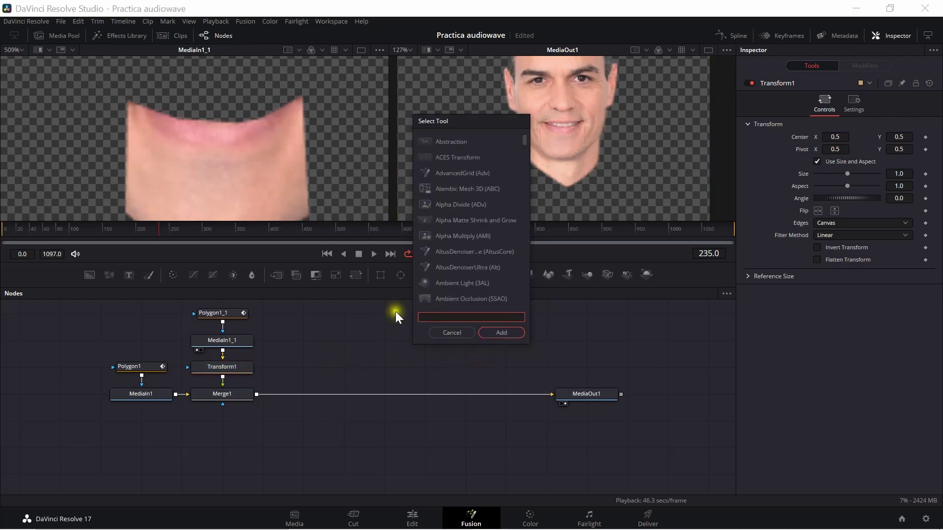
text(c)
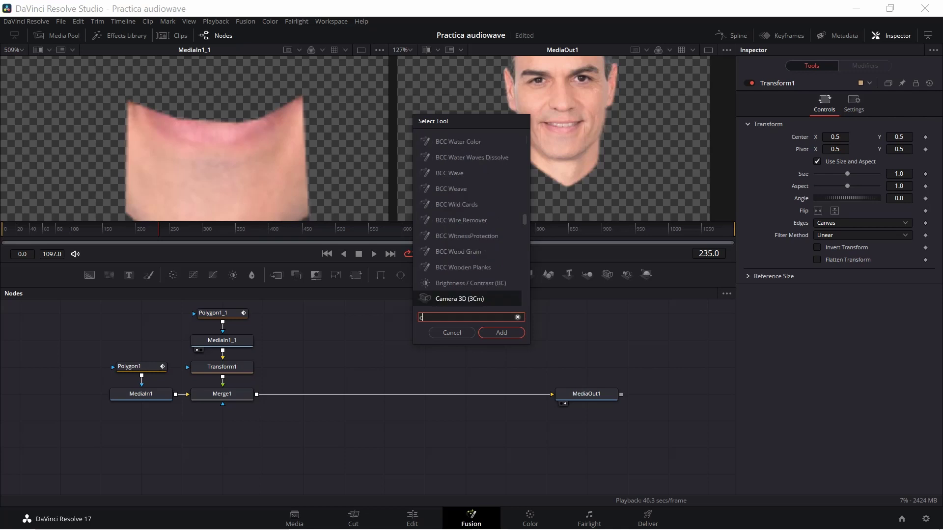
text(ust)
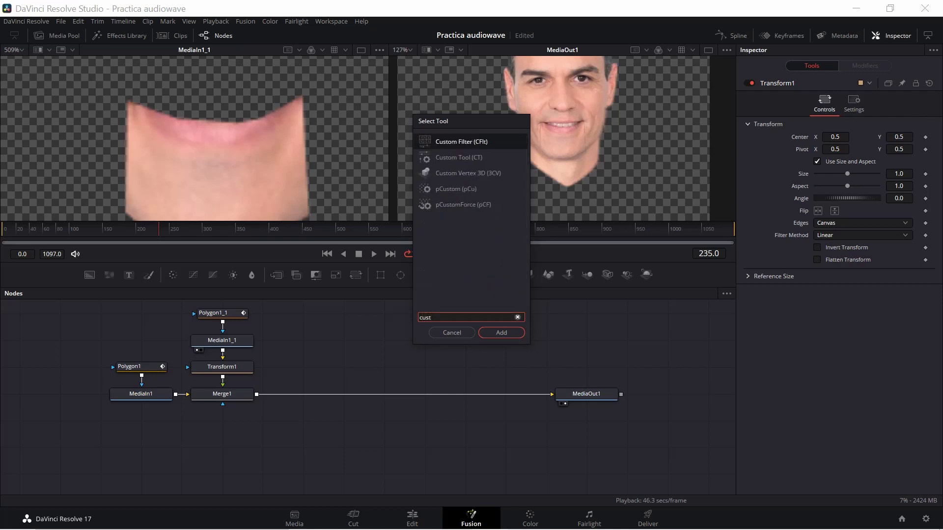
click(466, 158)
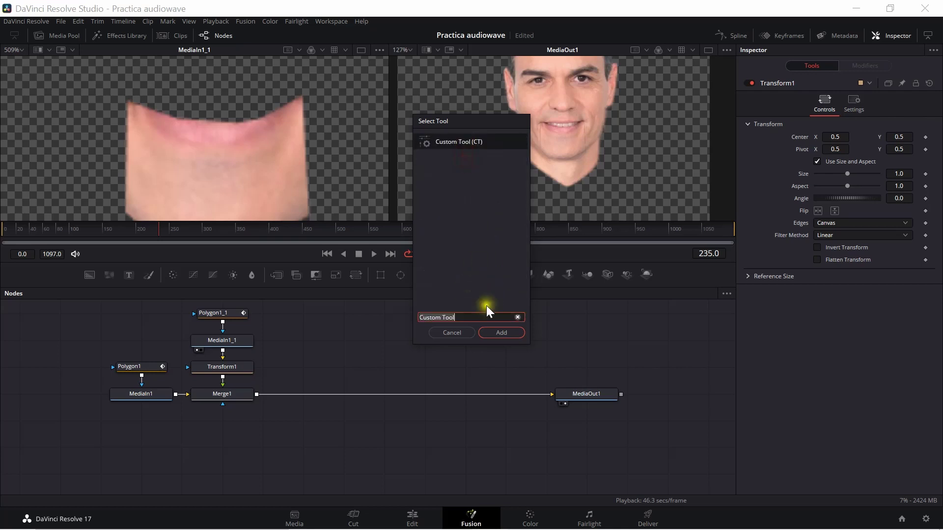
click(500, 330)
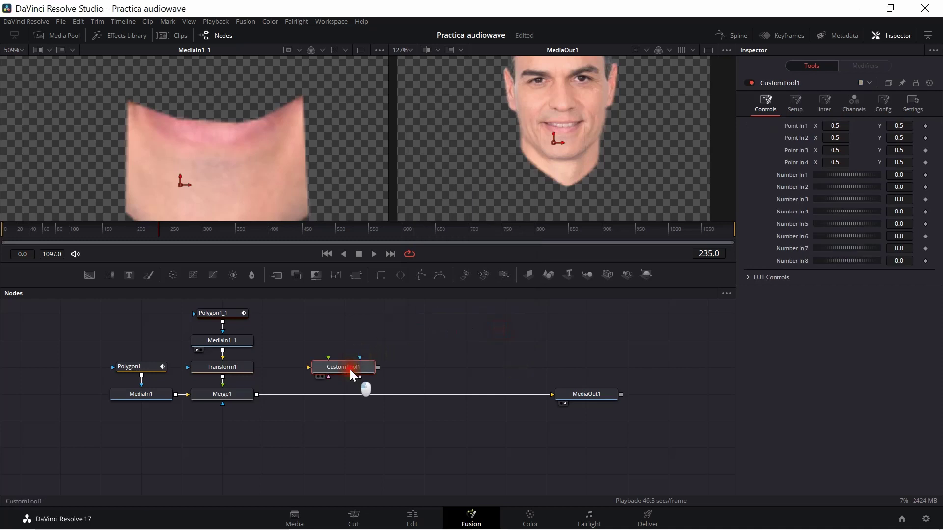
drag(346, 367, 346, 340)
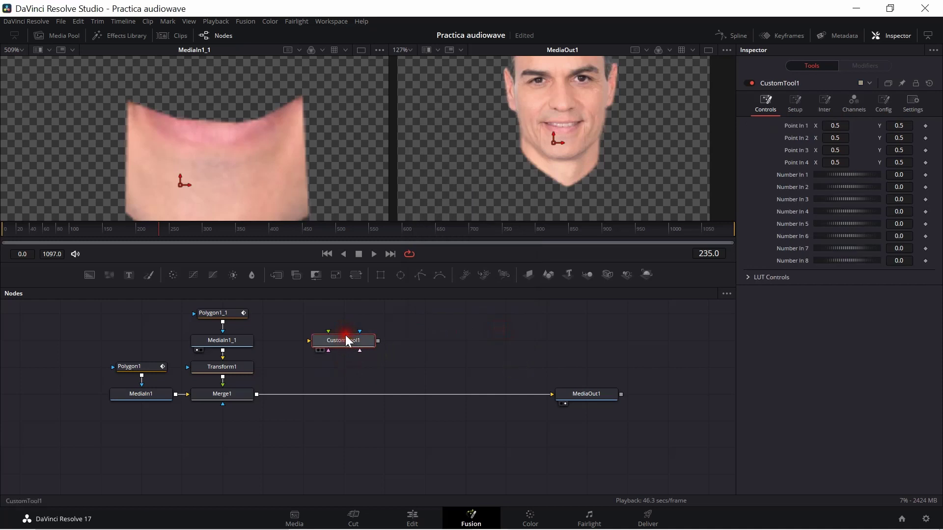
right_click(787, 175)
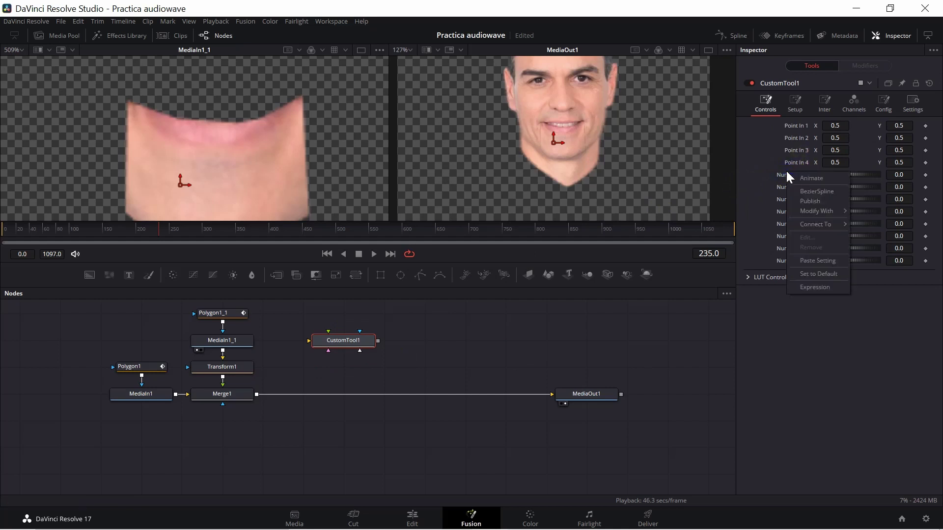
mouse_move(823, 212)
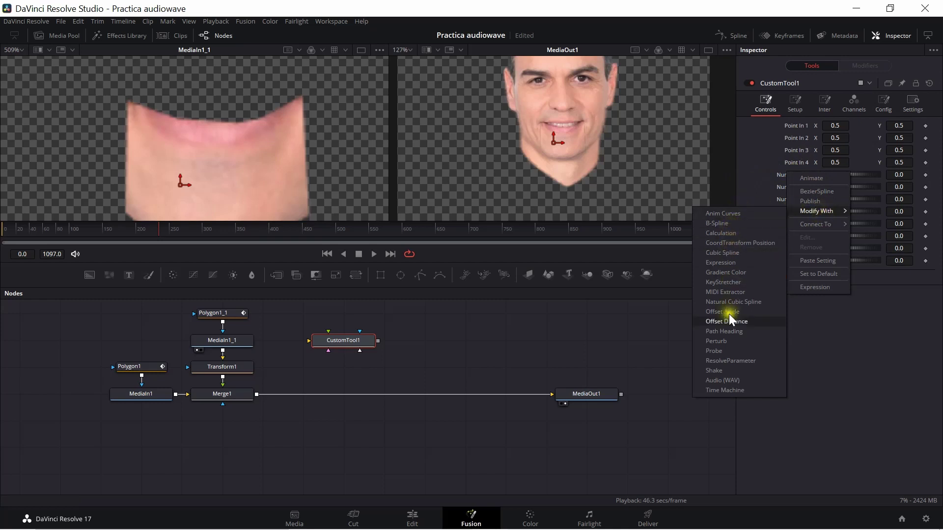
Step: Modify Number In 1 with Audio (WAV) and load pinocho1 as AudioWAV1's Wave File
click(721, 381)
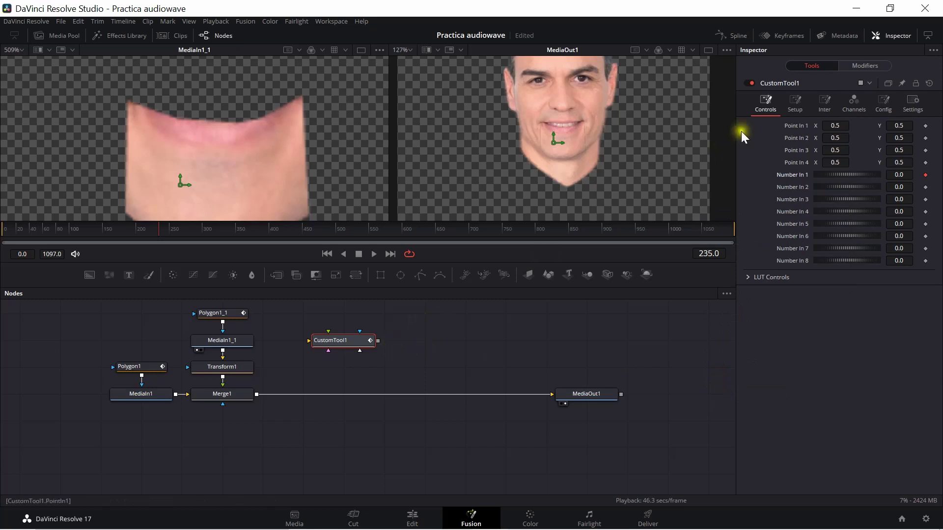
click(845, 65)
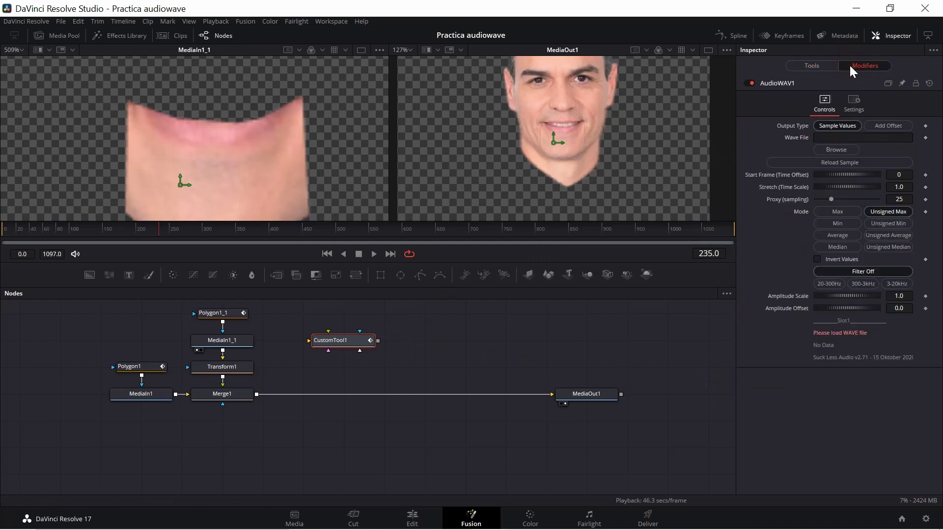
click(834, 141)
click(821, 150)
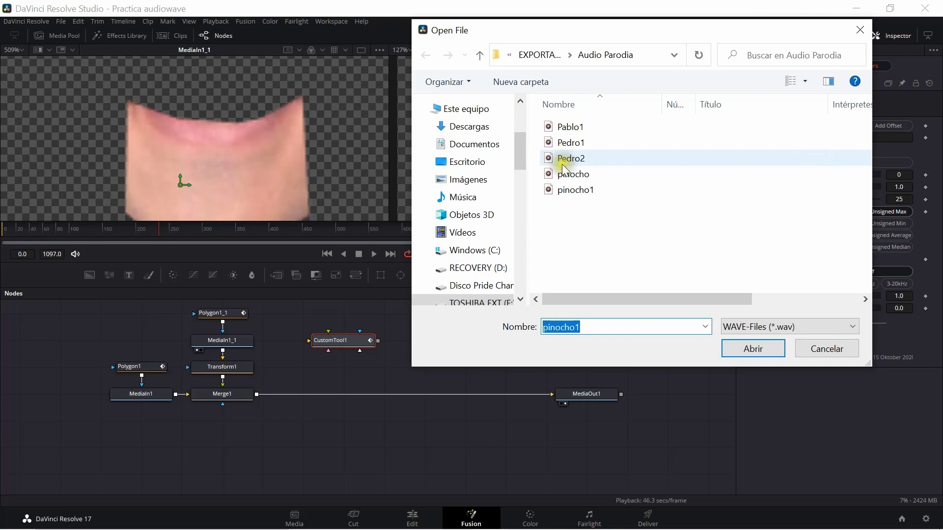
click(573, 191)
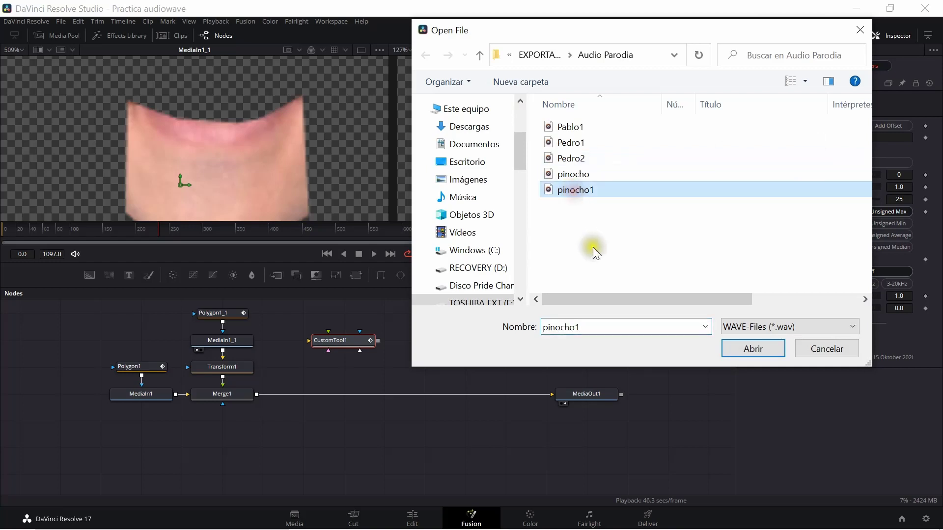
click(754, 351)
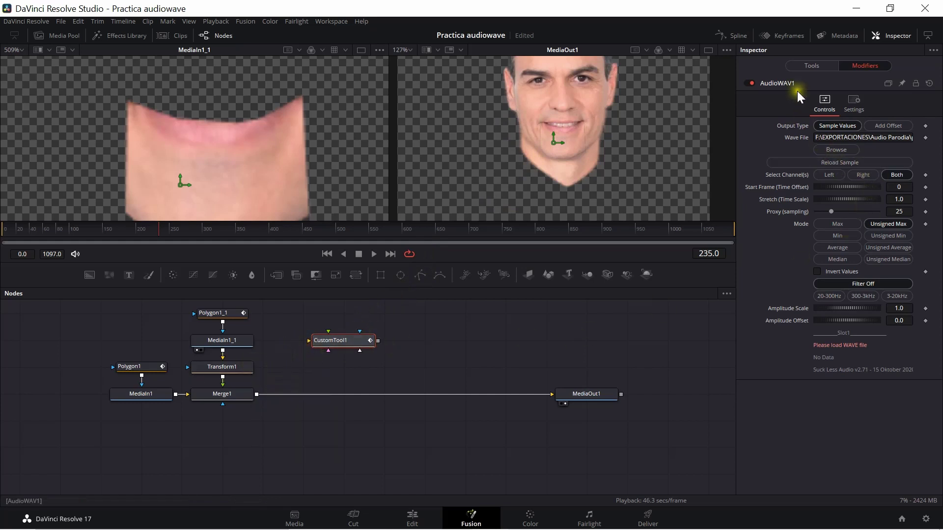
Step: Give Transform1's Center the expression Point(0.5, CustomTool1.NumberIn1)
click(812, 63)
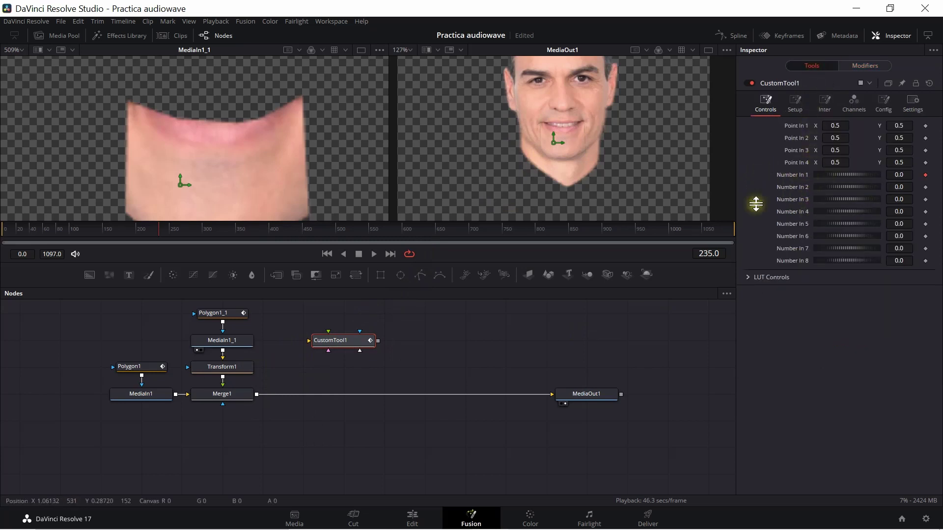
click(226, 374)
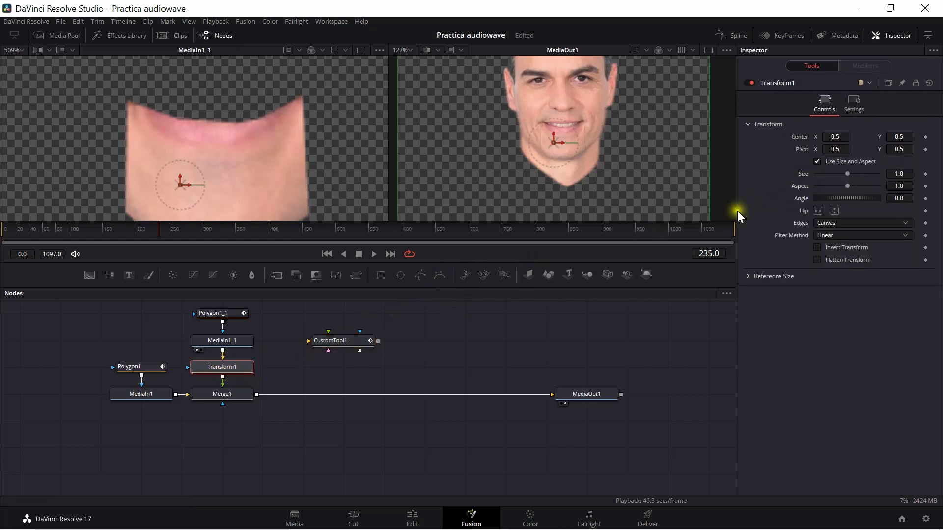
right_click(804, 136)
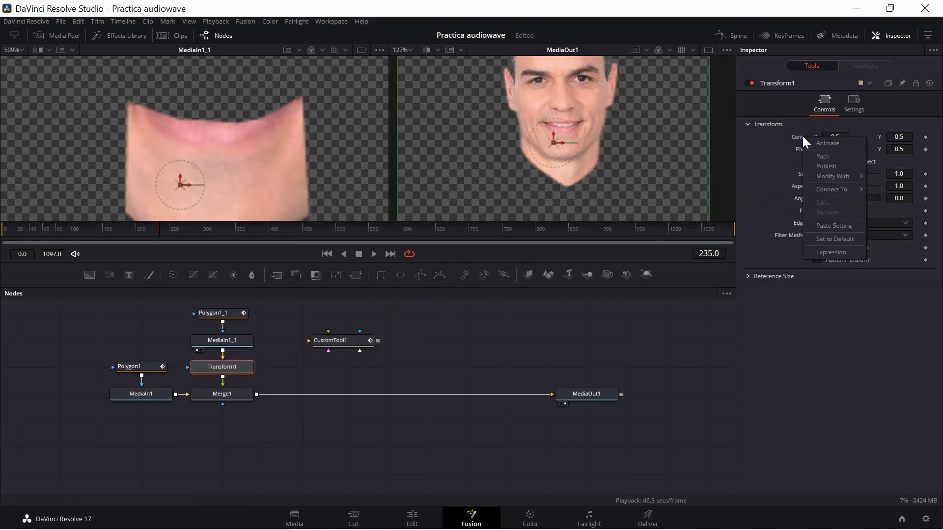
click(829, 252)
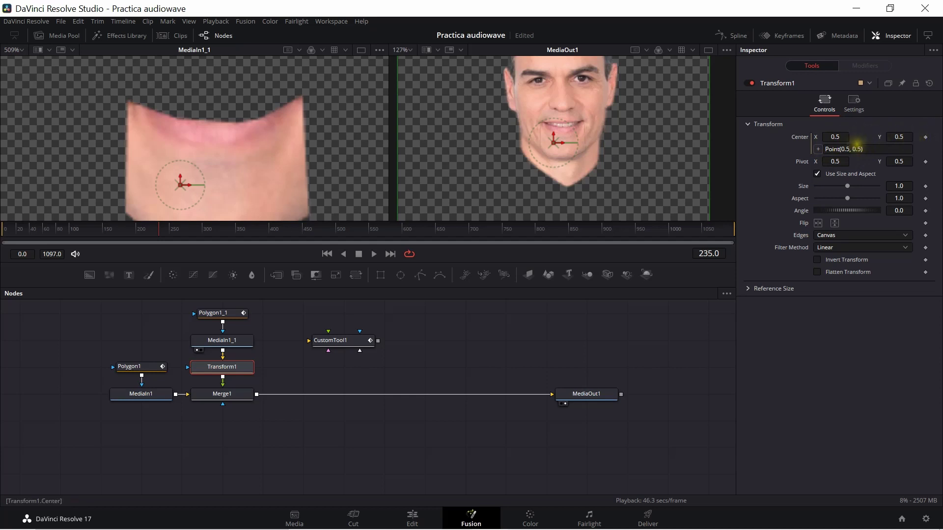
click(860, 148)
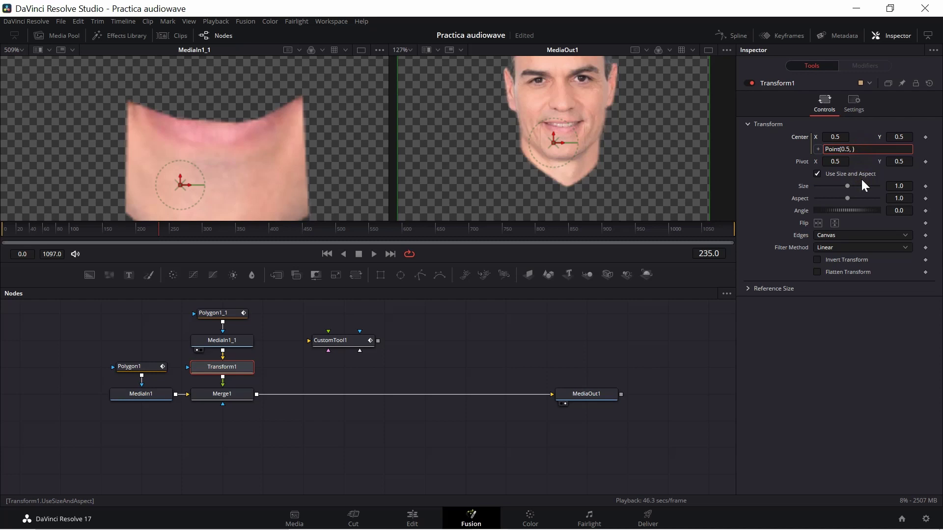
text(CustomTool1.Nu)
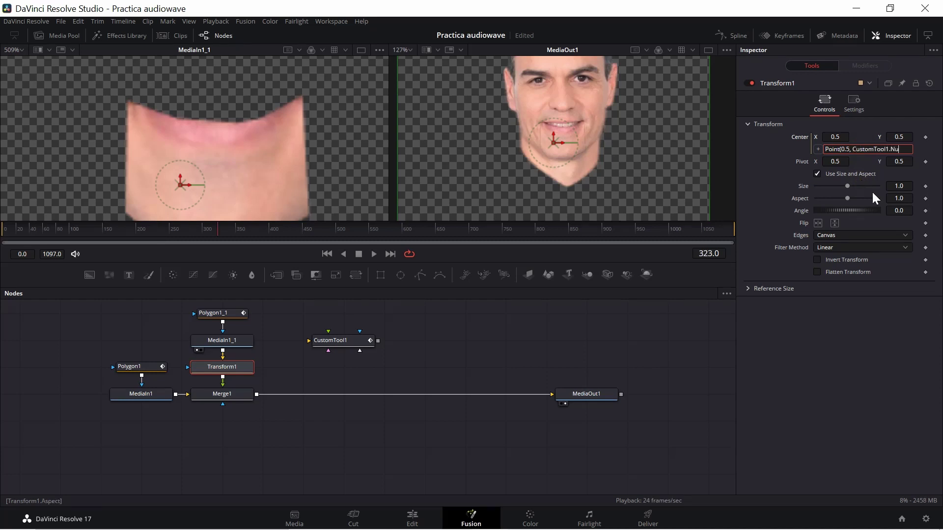
text(mber)
text(In)
text(1)
text())
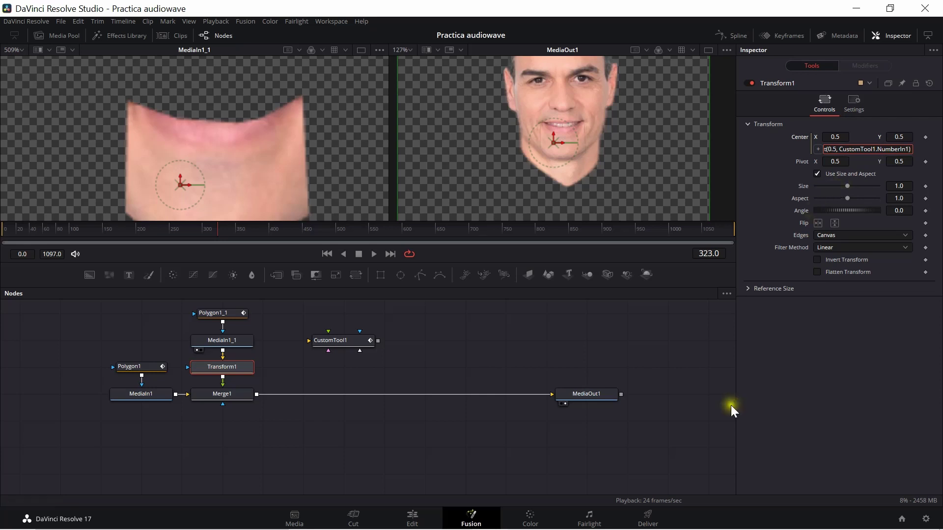
click(747, 385)
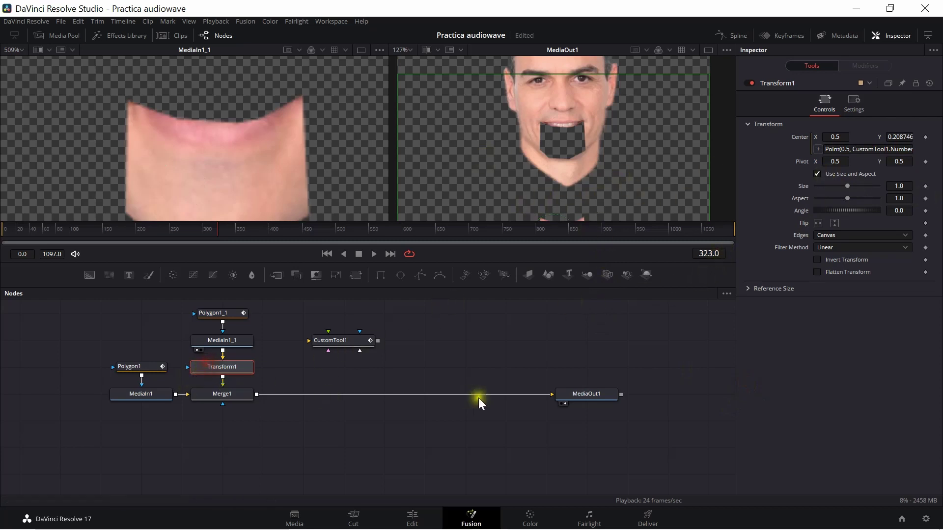
Step: Show CustomTool1's settings to confirm Number In 1 is 0.208746, then zoom the viewer out
click(355, 343)
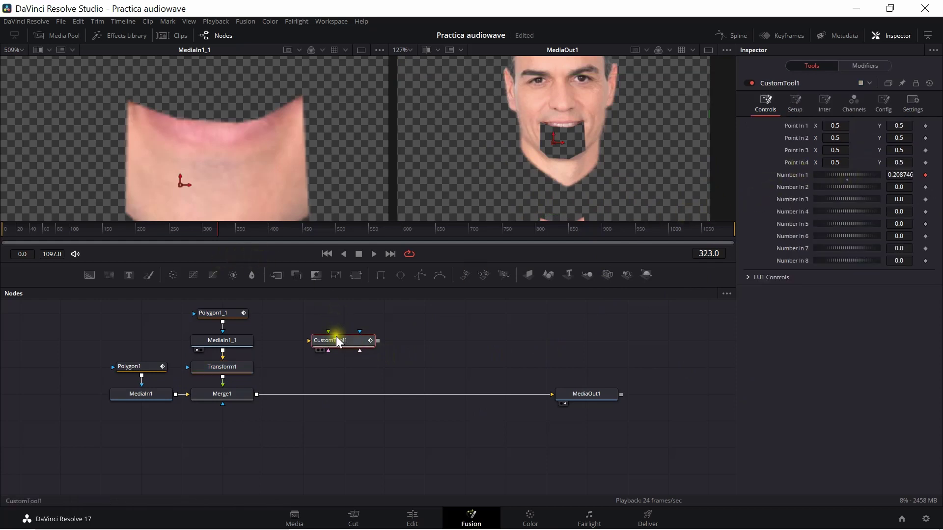
click(232, 367)
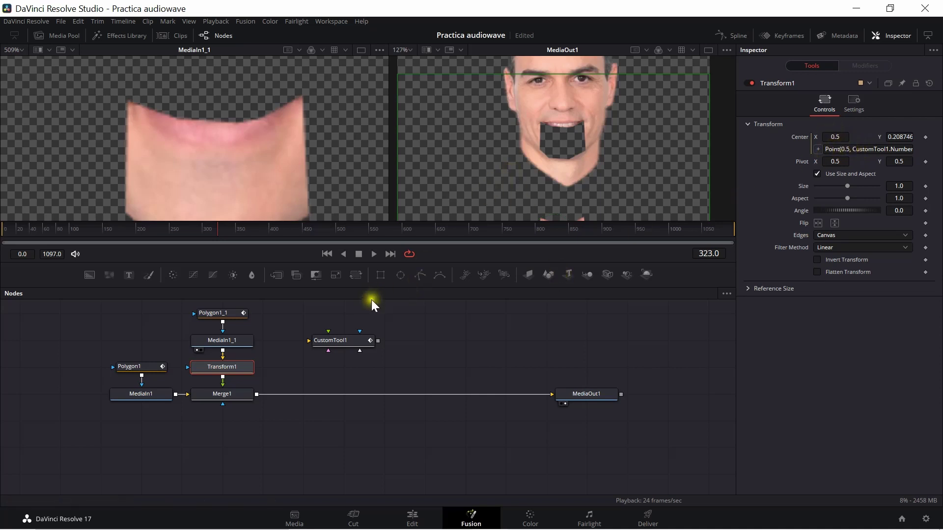
click(343, 341)
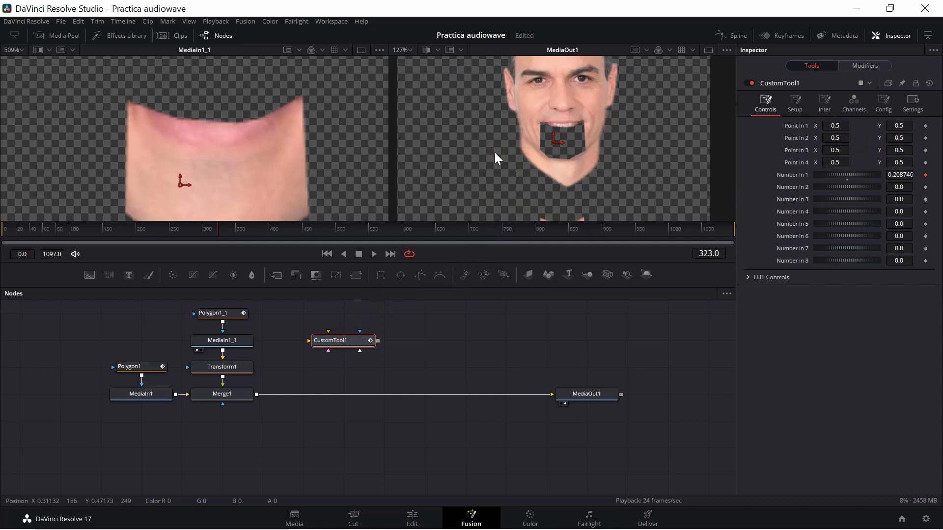
scroll(495, 152, down, 2)
scroll(494, 152, down, 2)
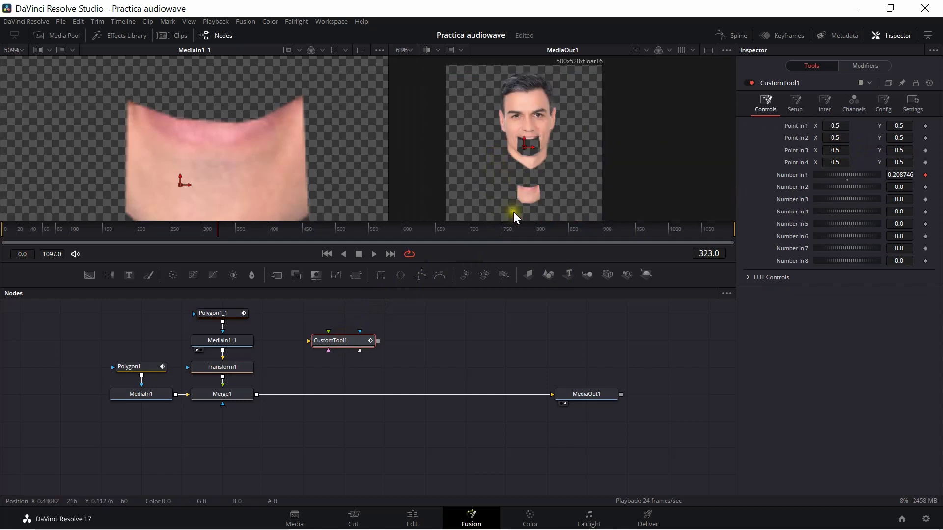
Step: After trying the other bands, set AudioWAV1 to the 300-3kHz filter and its Amplitude Scale to 2.594
click(865, 64)
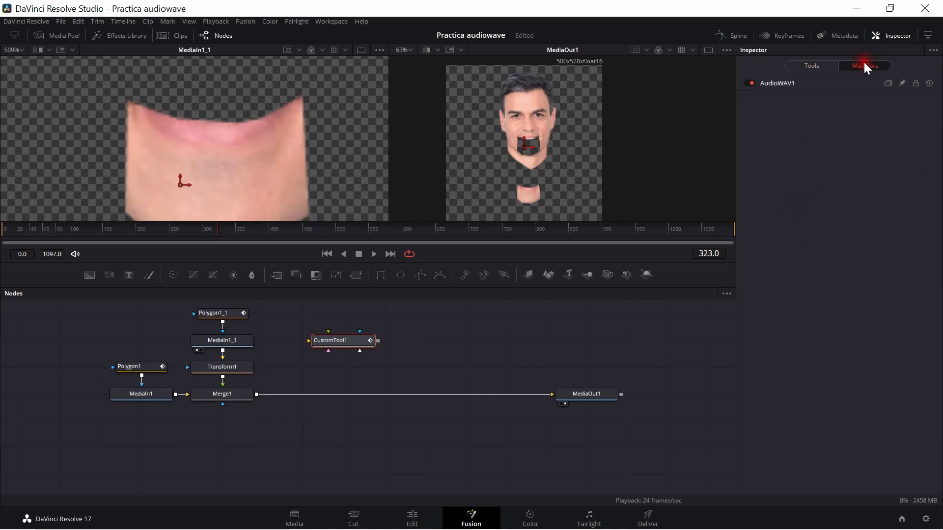
click(789, 84)
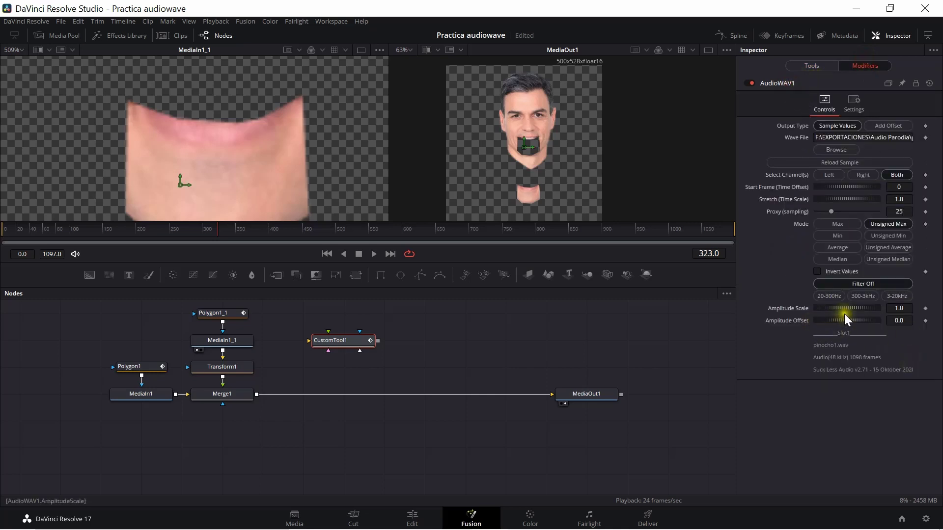
click(828, 297)
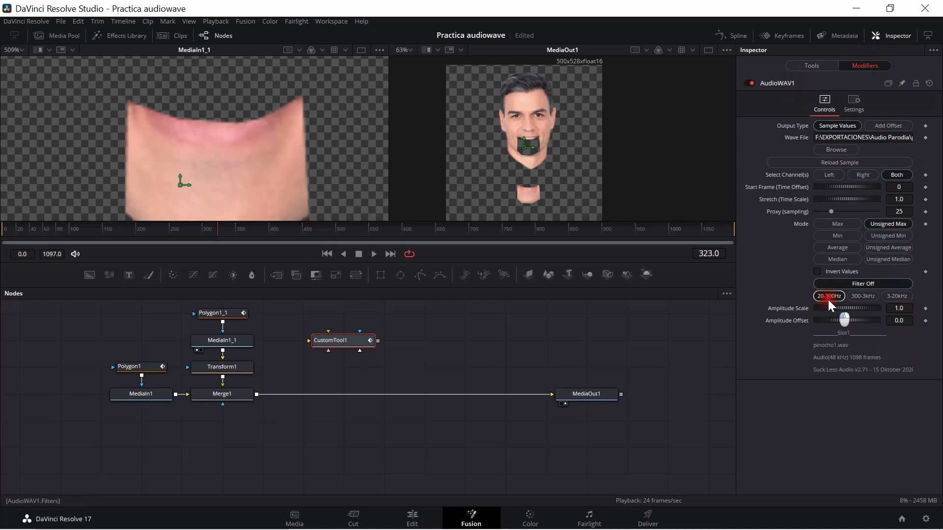
click(863, 297)
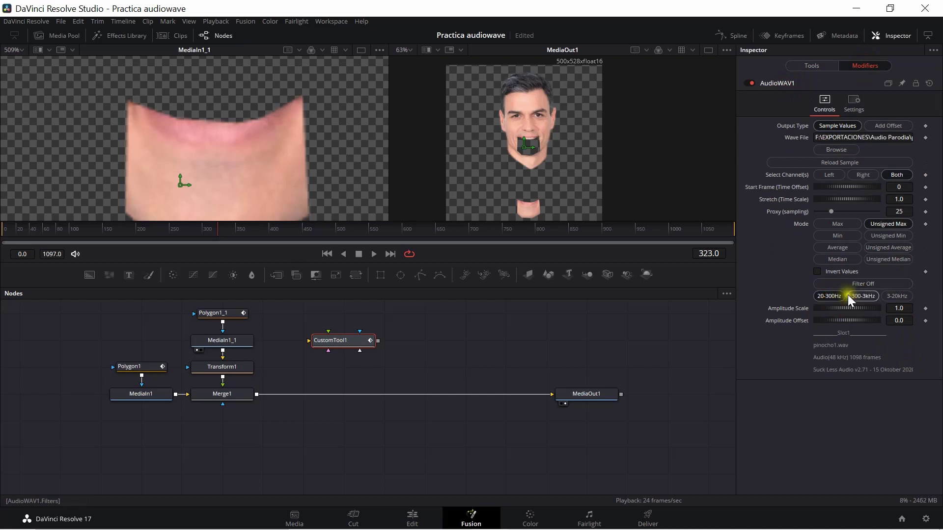
click(906, 299)
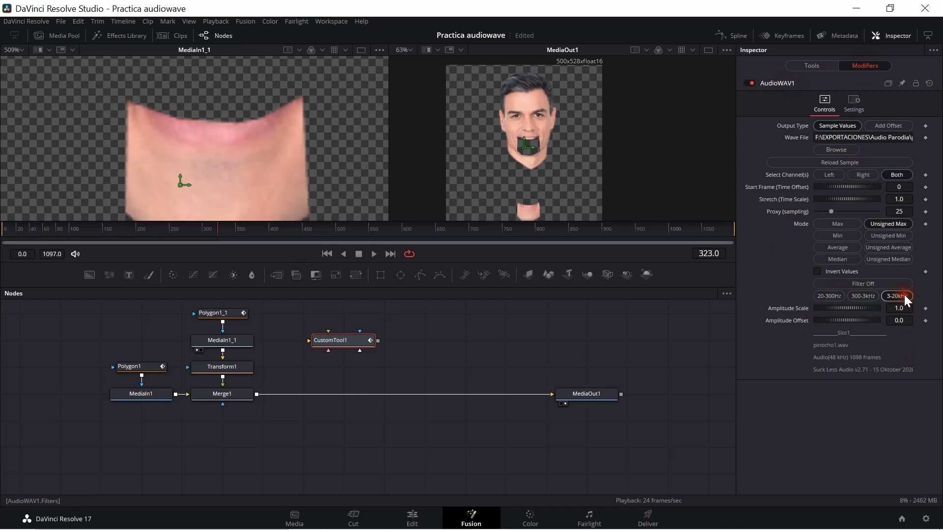
click(863, 296)
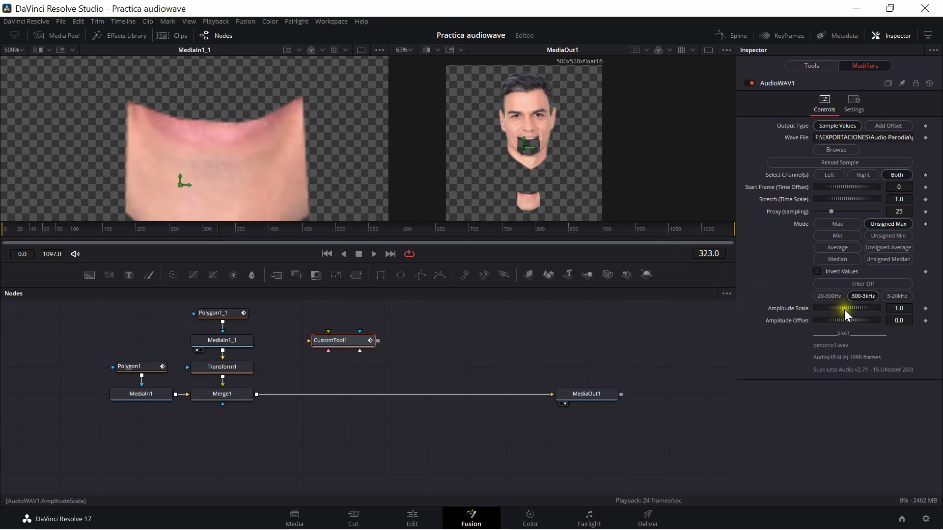
drag(845, 313, 868, 310)
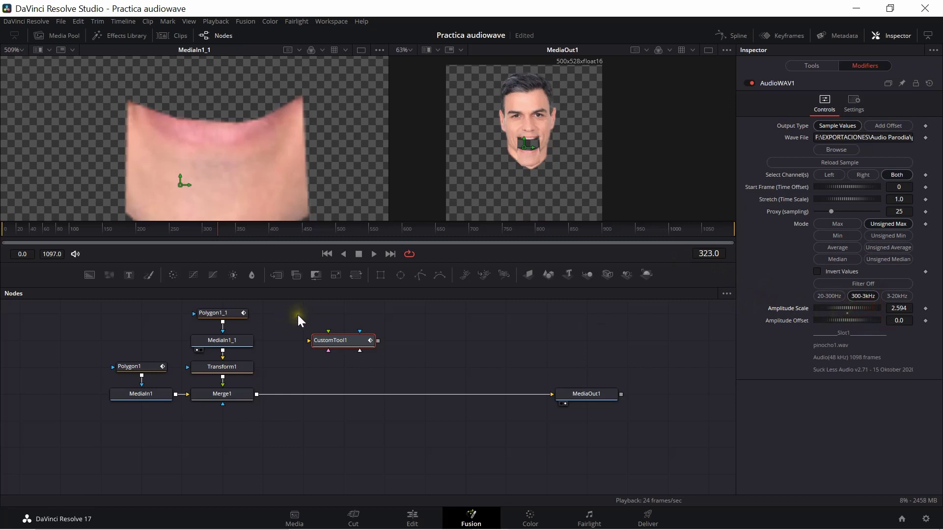
Step: Preview the jaw motion and set AudioWAV1's Amplitude Offset to 0.207
key(space)
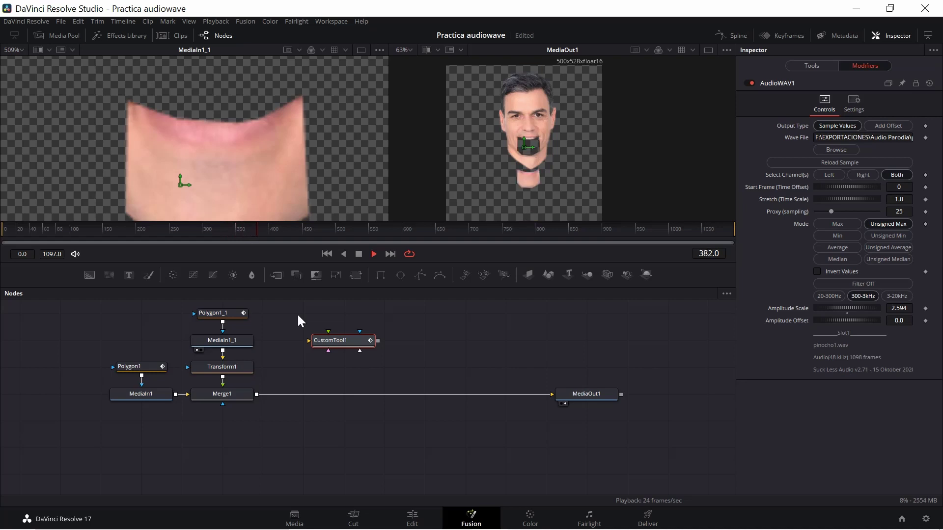
key(space)
click(410, 321)
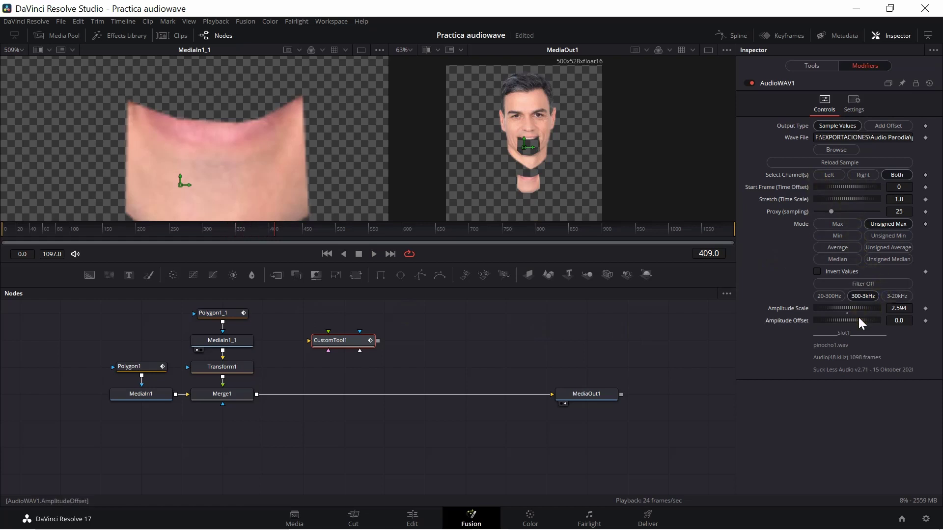
drag(860, 322, 879, 320)
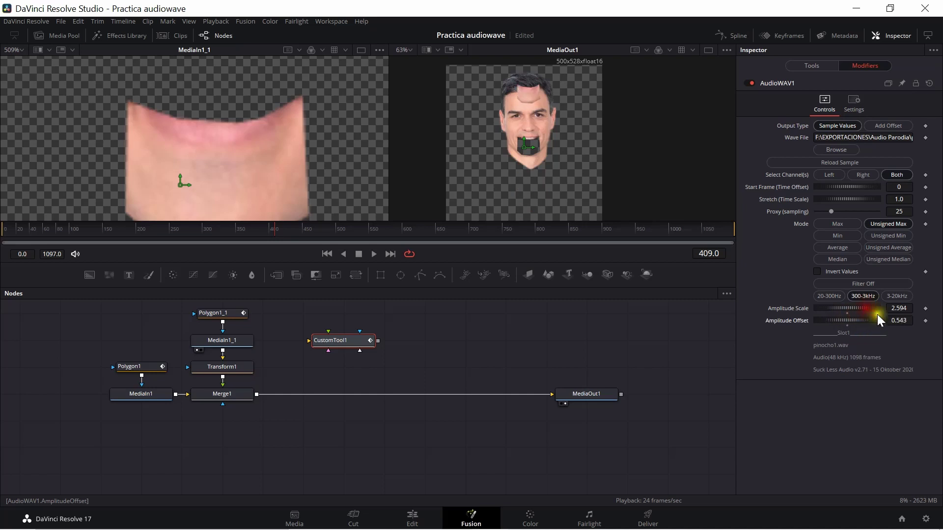
click(901, 322)
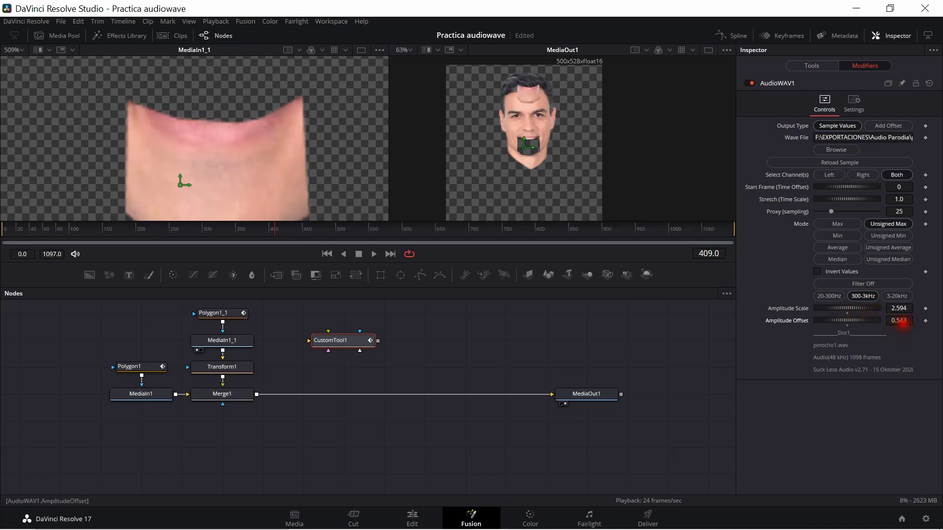
drag(900, 322, 738, 322)
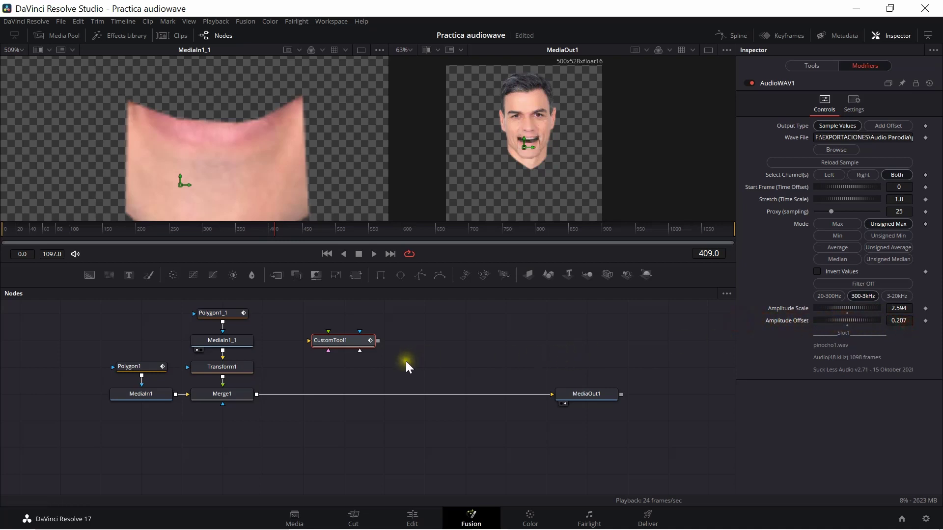
Step: Lower AudioWAV1's Amplitude Scale to 1.768 while previewing playback
key(space)
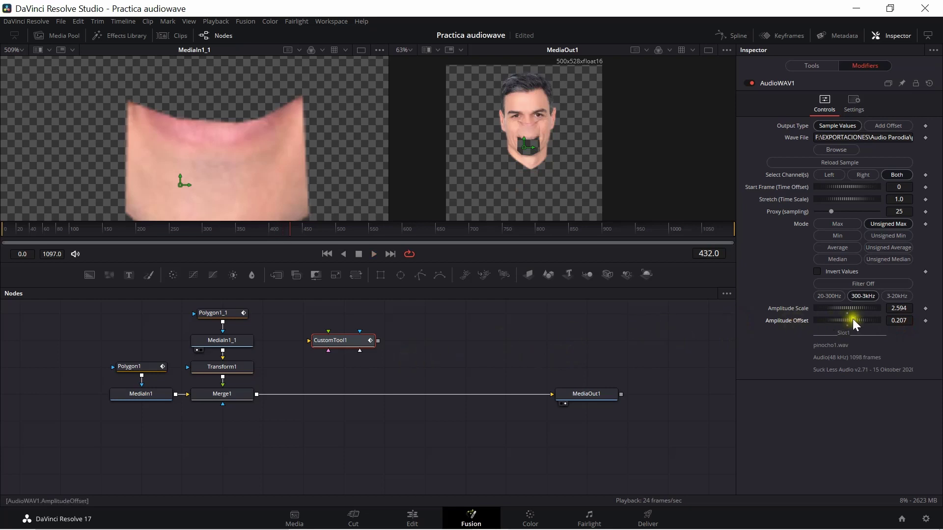
drag(899, 308, 755, 302)
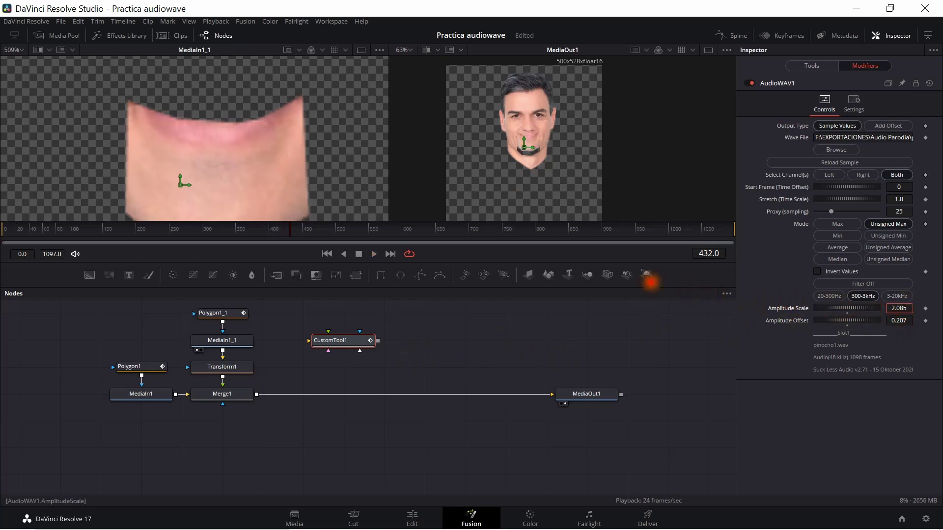
drag(755, 302, 501, 249)
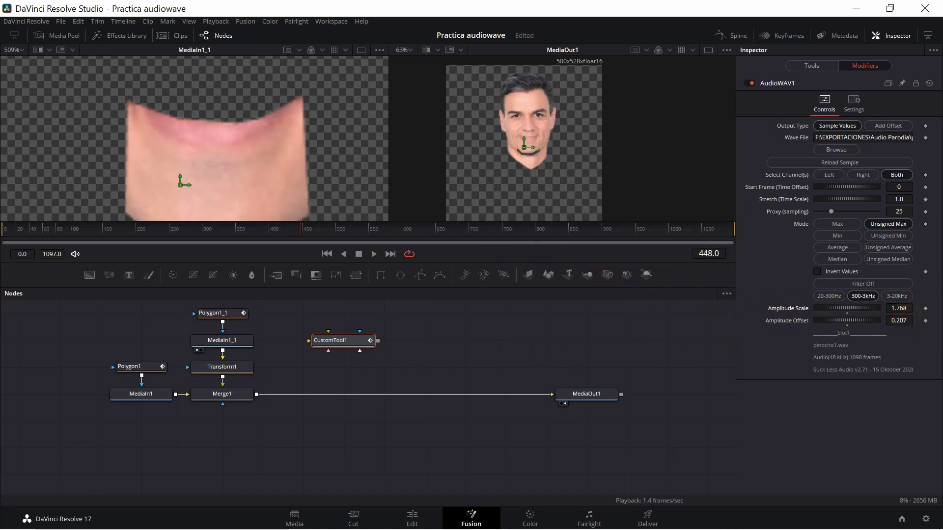
key(space)
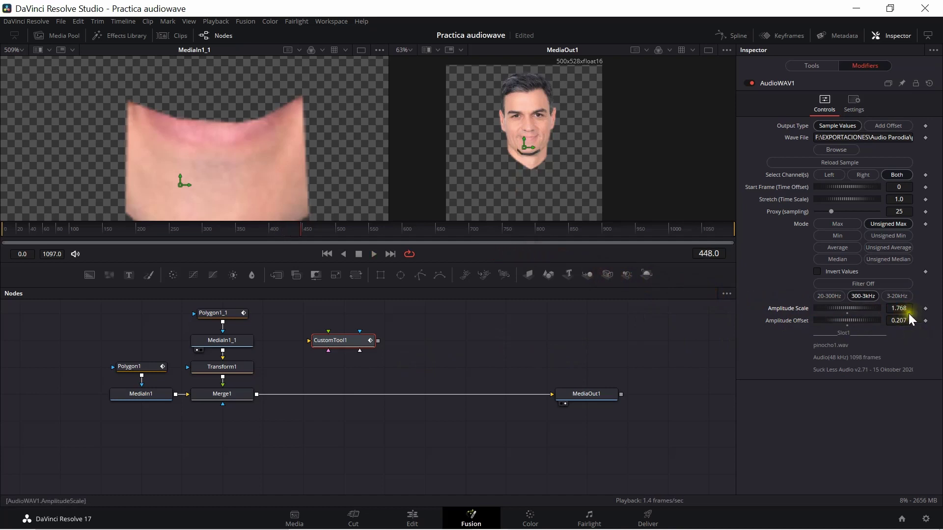